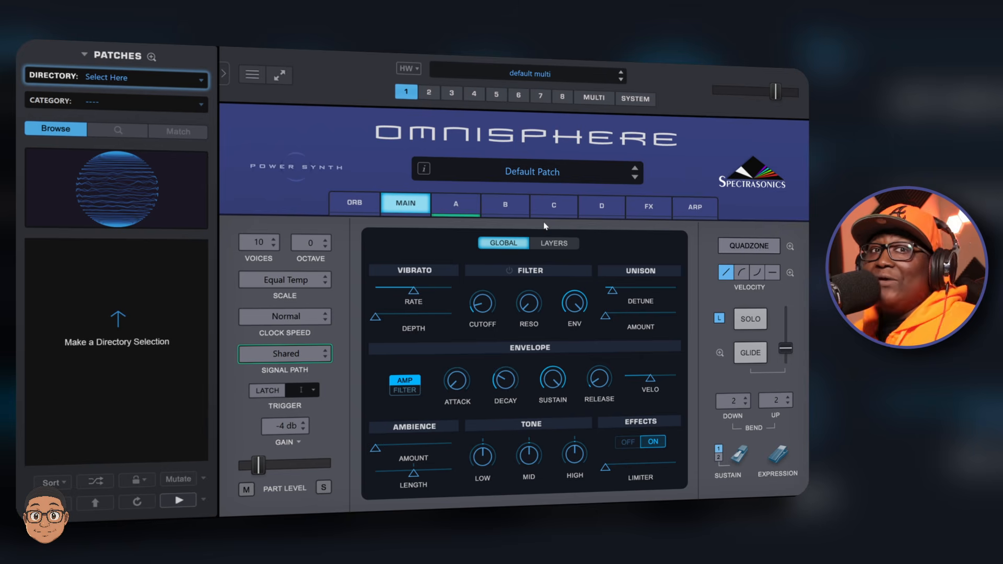
- Open the Layers view and browse the waveform menu for layer A without choosing a waveform
left_click(555, 248)
left_click(450, 284)
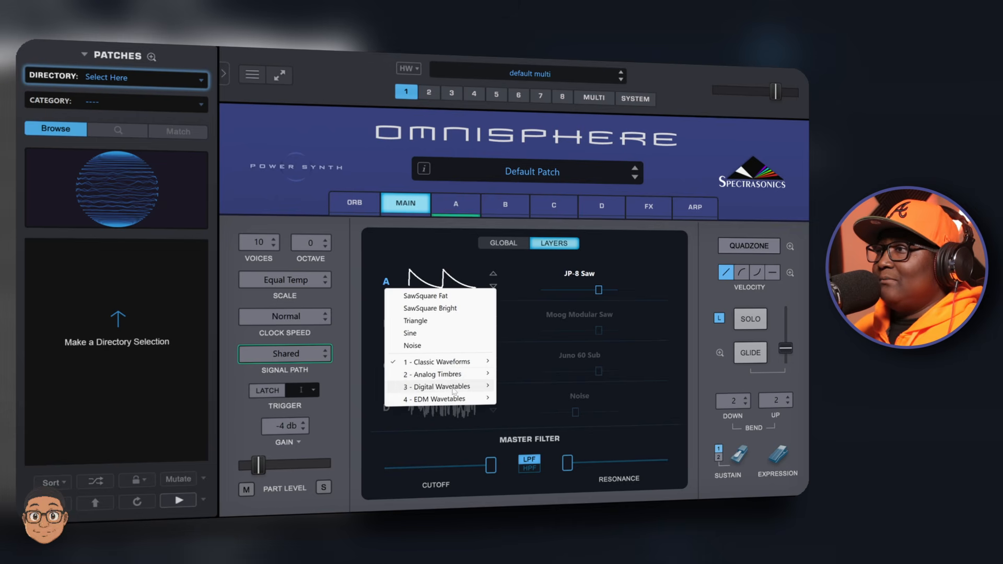
mouse_move(458, 399)
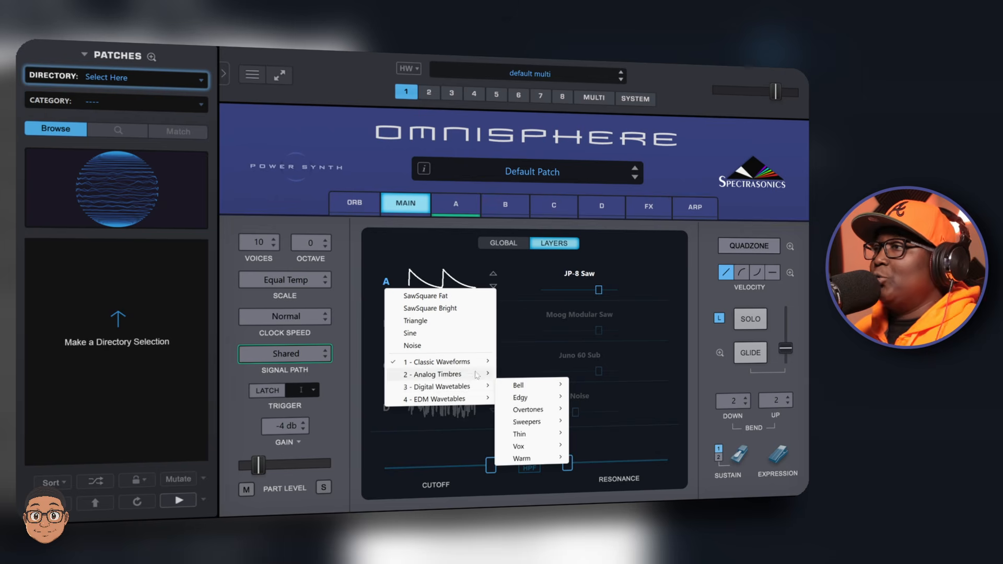
left_click(646, 247)
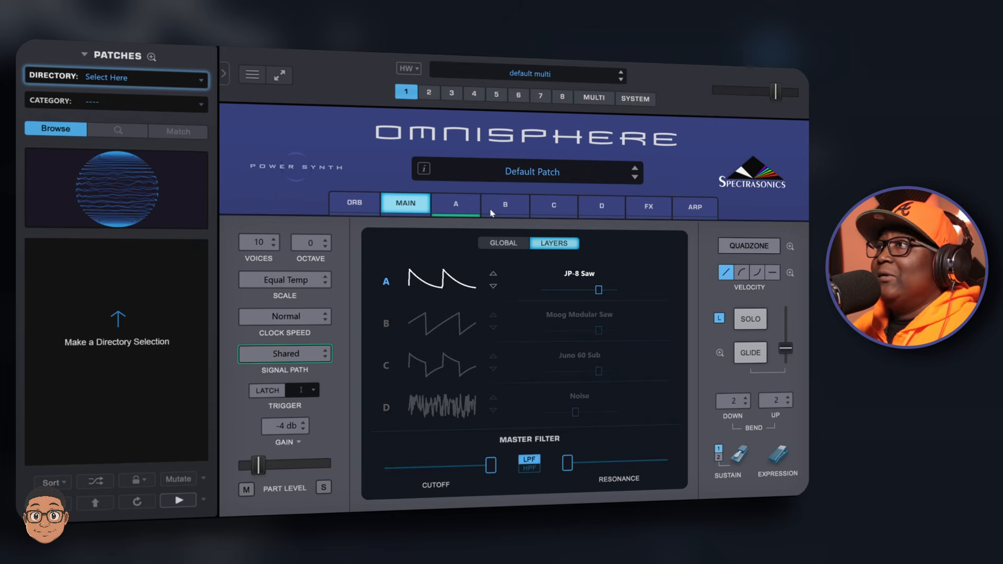
- Browse the layer A, B, C and D editing pages, peek at layer A's waveform menu, and open the FX page
left_click(467, 214)
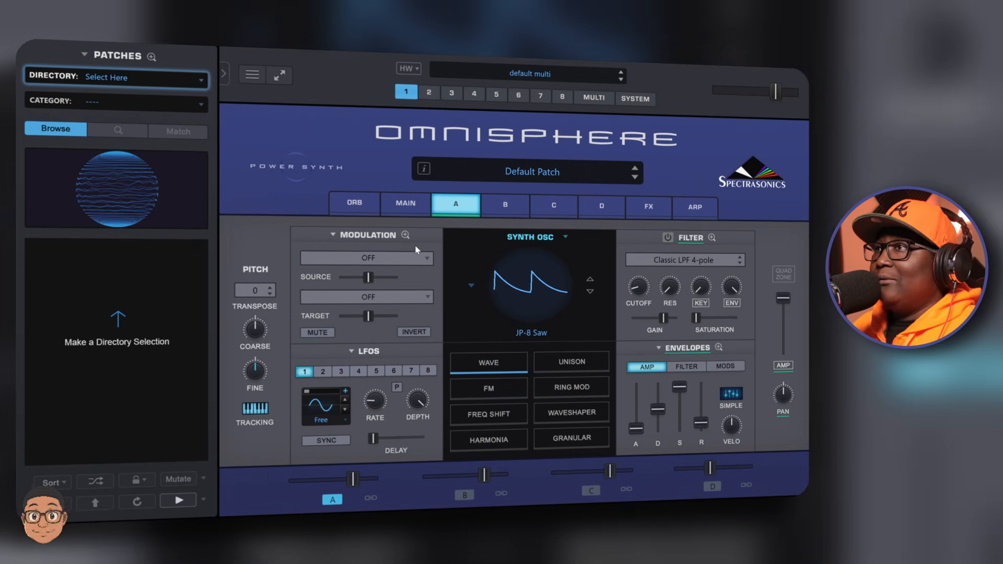
left_click(538, 291)
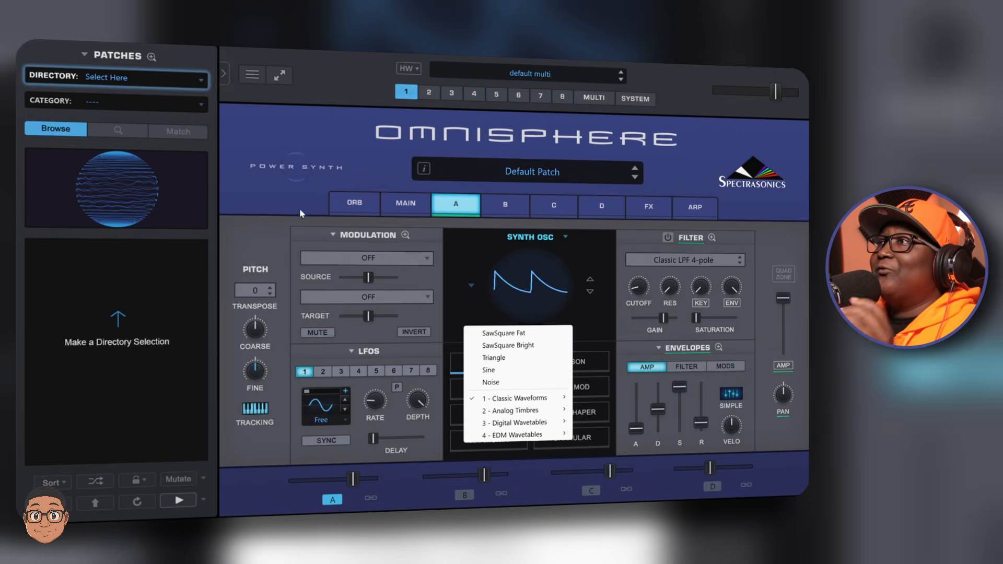
left_click(277, 182)
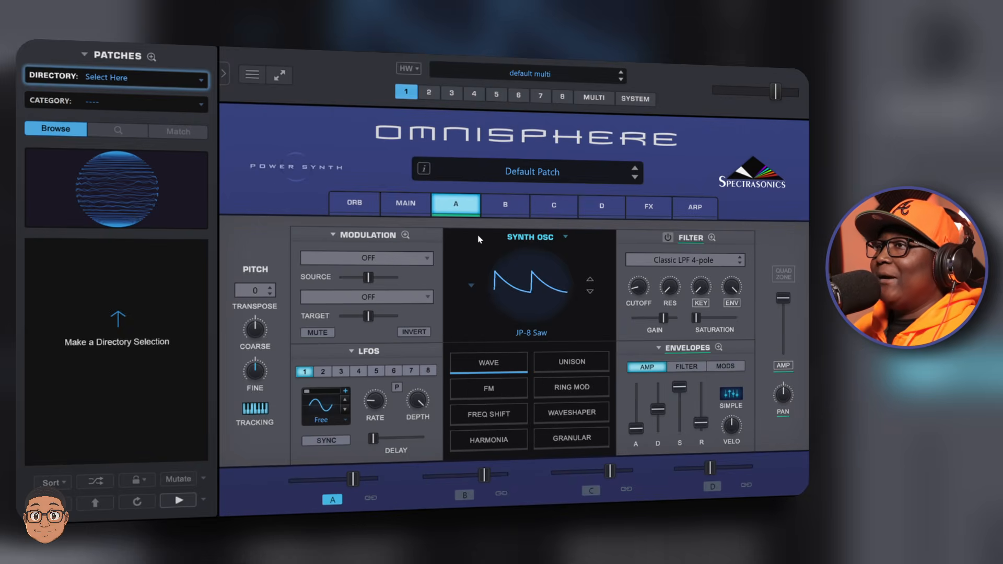
left_click(503, 209)
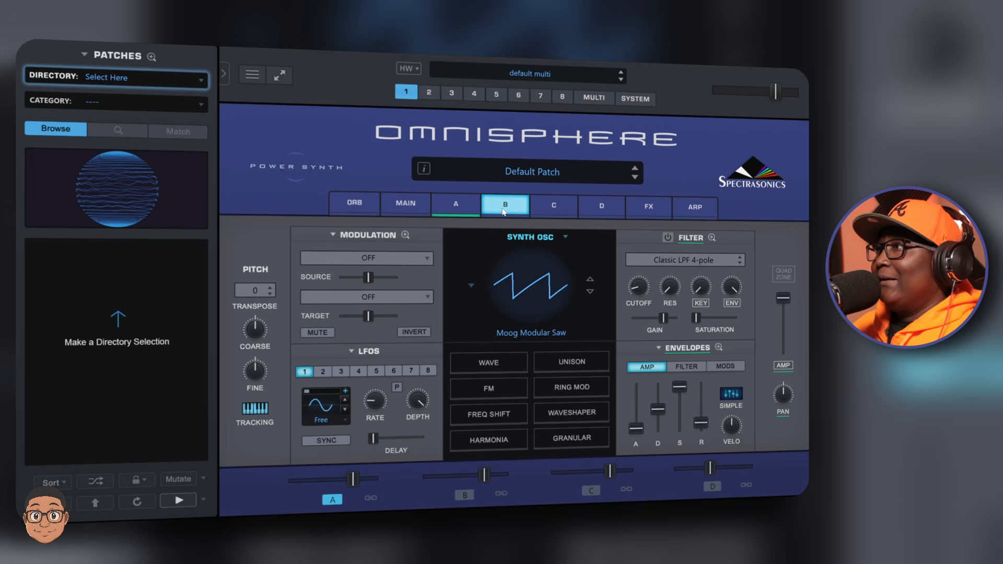
left_click(575, 208)
left_click(612, 206)
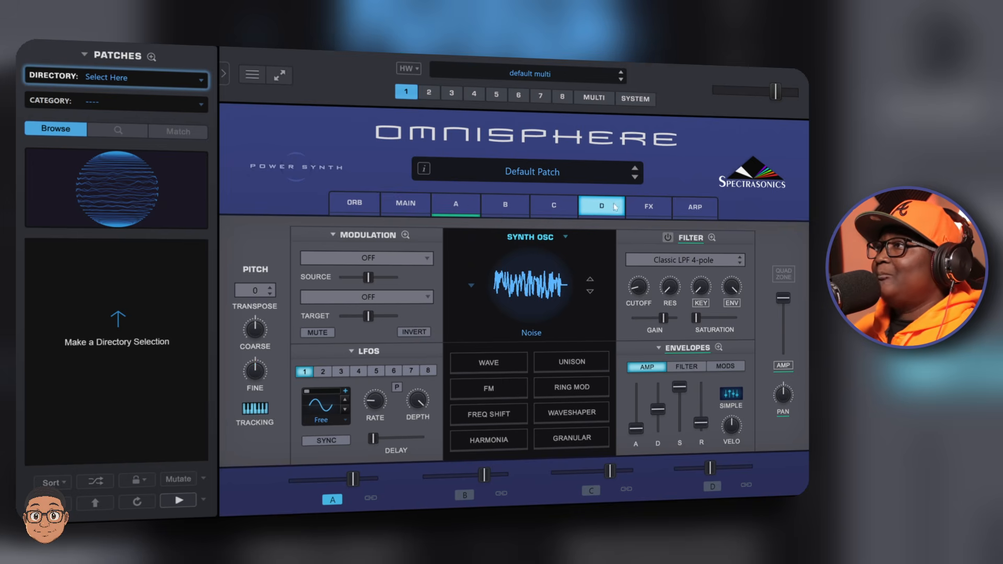
left_click(648, 206)
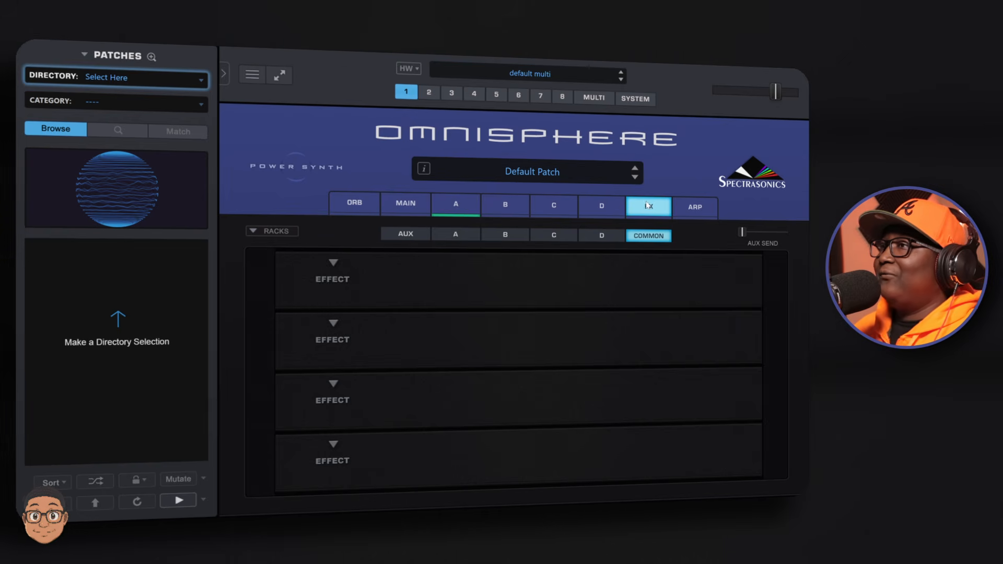
- Browse the effect categories available for the first effect slot, then open the Arpeggiator page
left_click(335, 282)
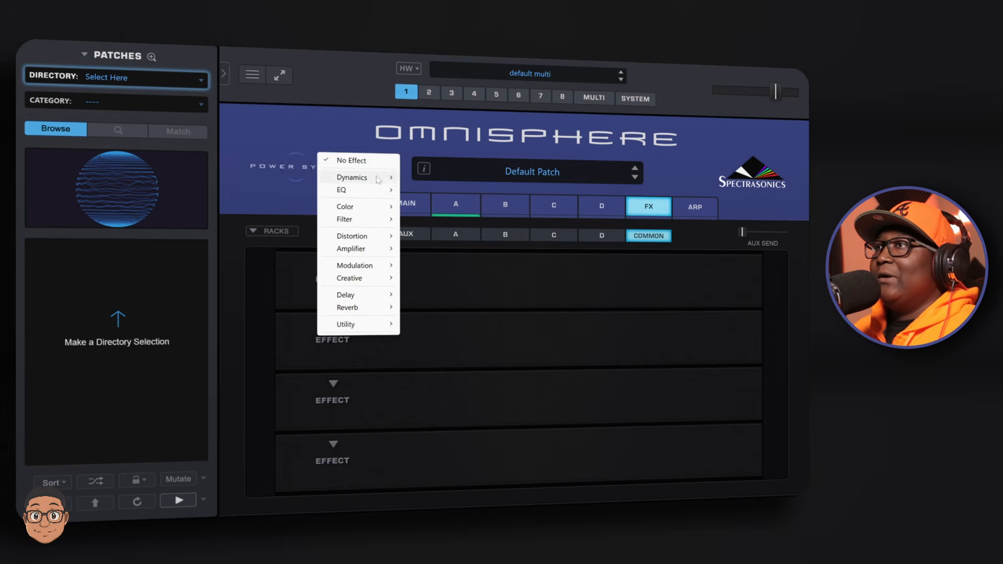
mouse_move(378, 180)
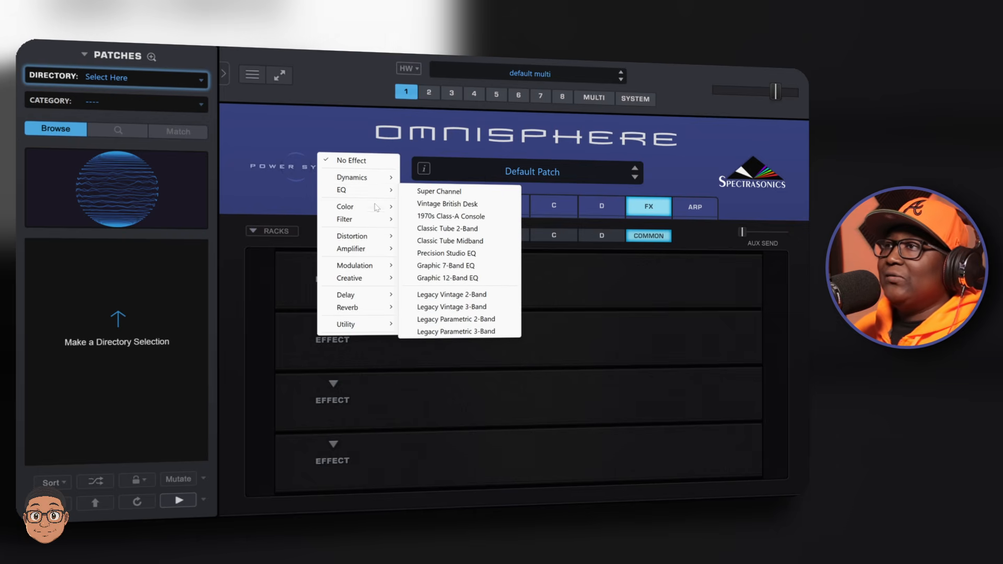
mouse_move(383, 237)
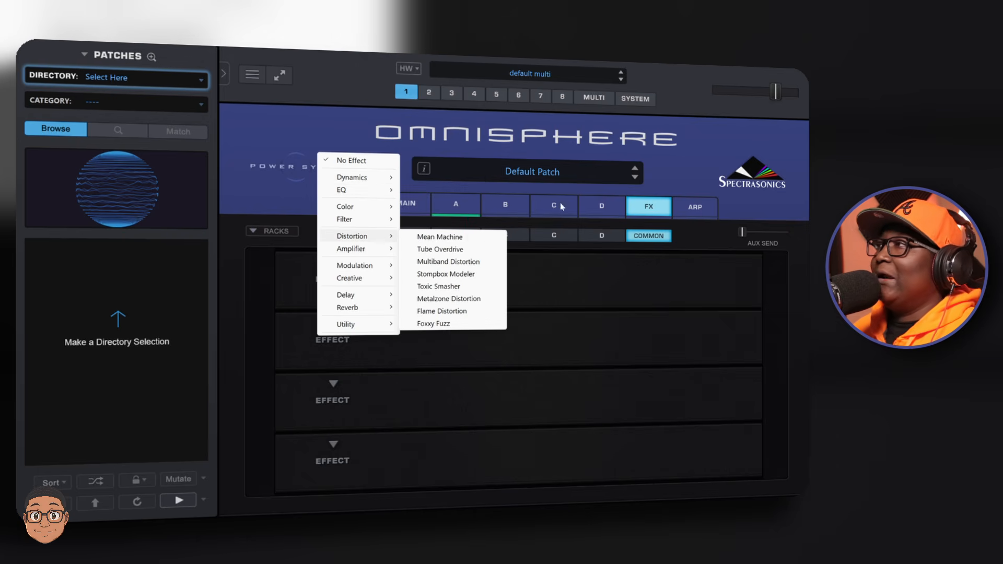
left_click(703, 211)
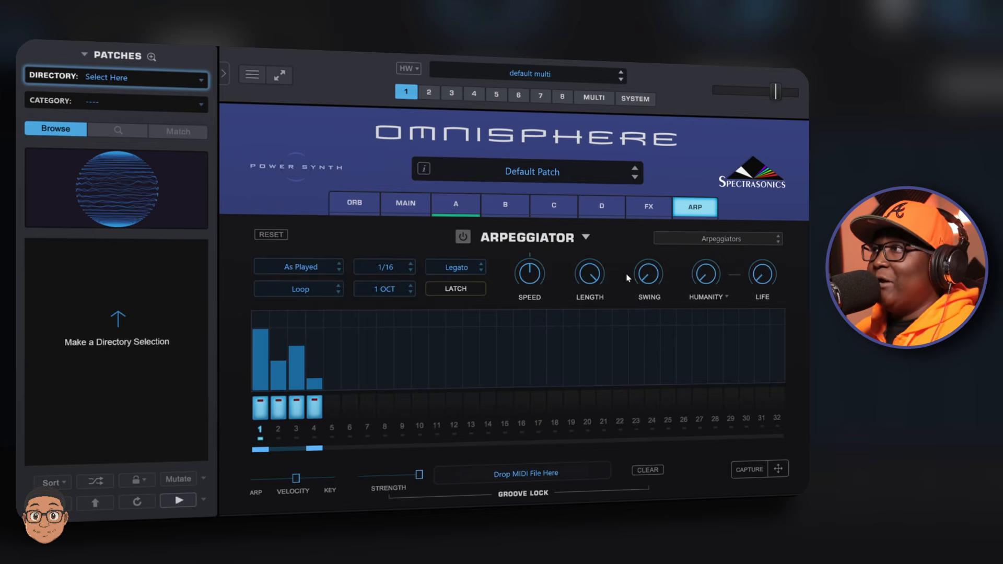
- Open the Orb page, step through parts 2 to 4, and open the Multi mixer
left_click(371, 207)
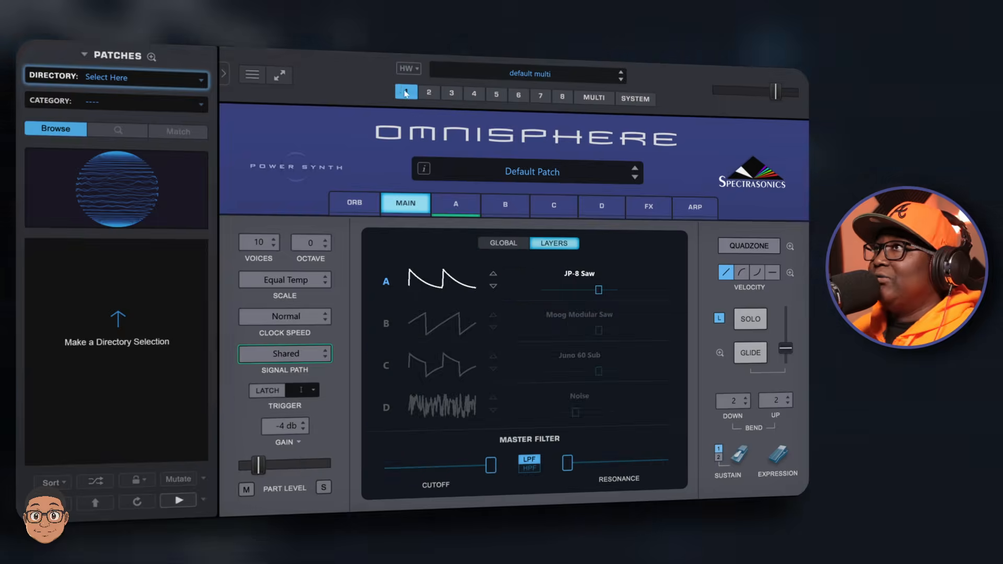
left_click(429, 92)
left_click(452, 94)
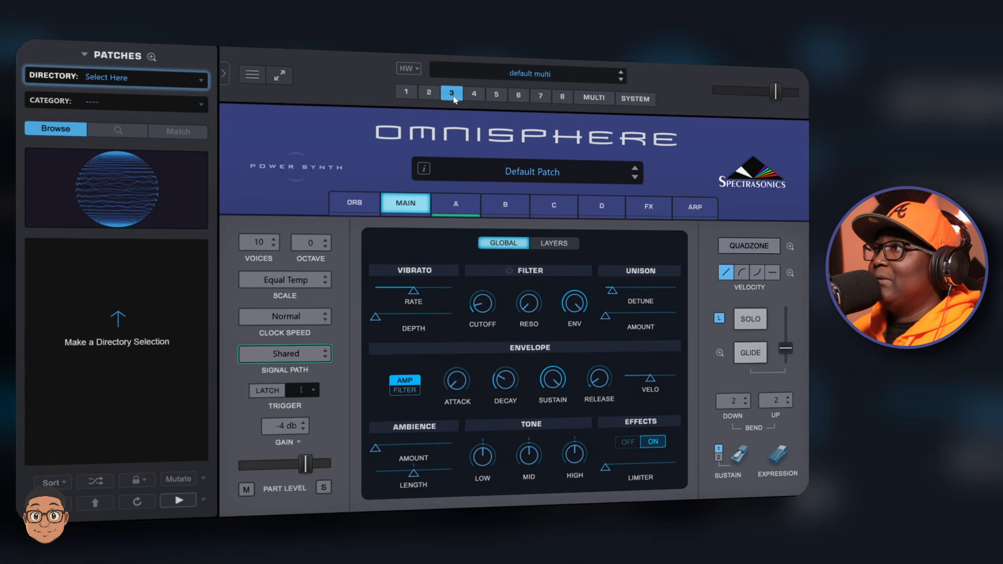
left_click(477, 95)
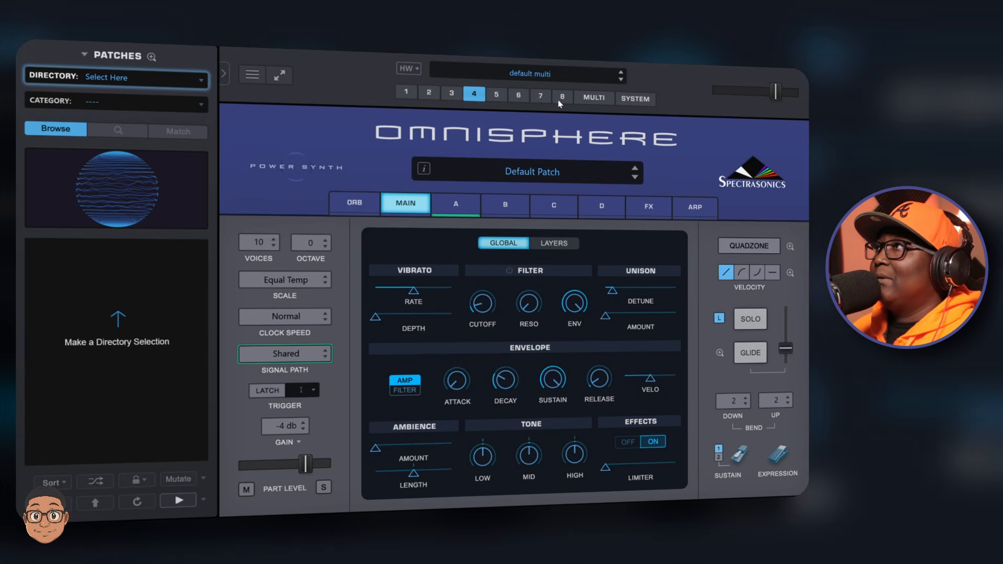
left_click(600, 100)
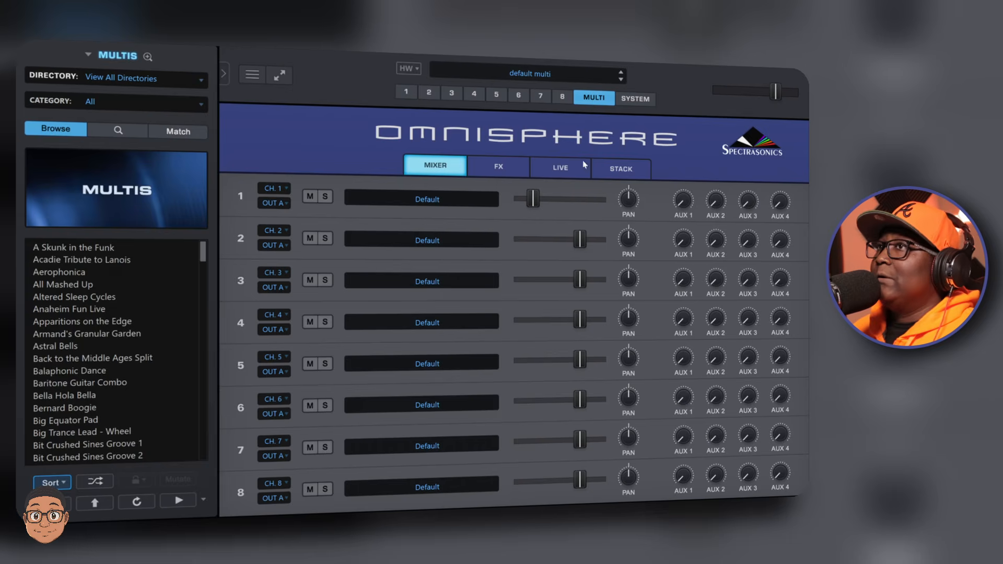
- Open and close the full patch browser for part 1 and the Multi browser from the mixer
left_click(400, 202)
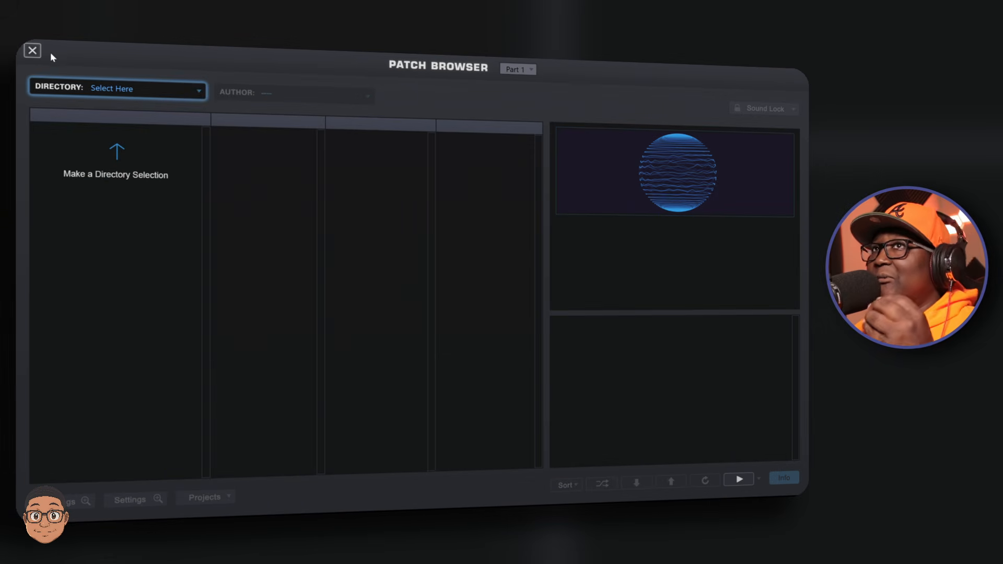
left_click(31, 51)
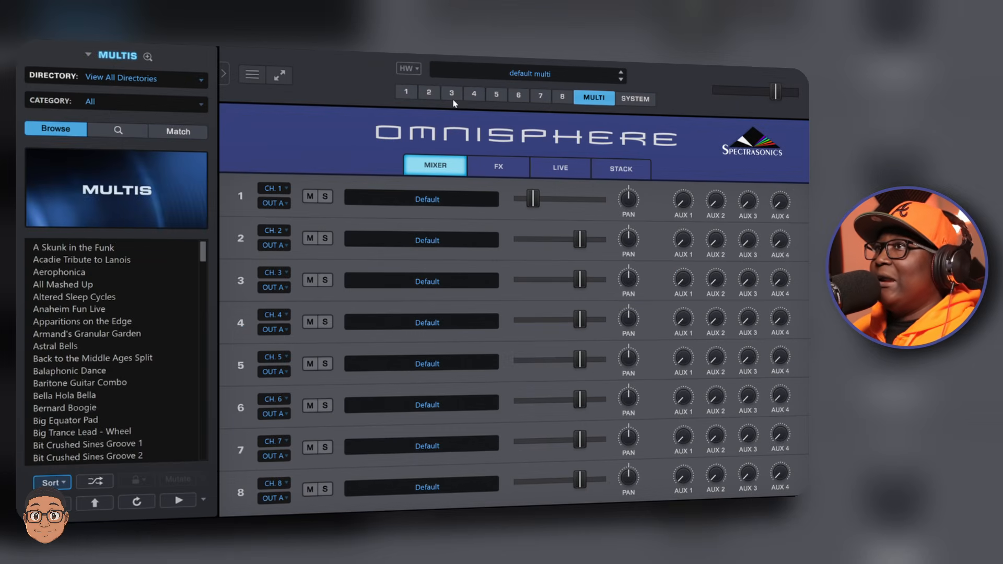
left_click(629, 99)
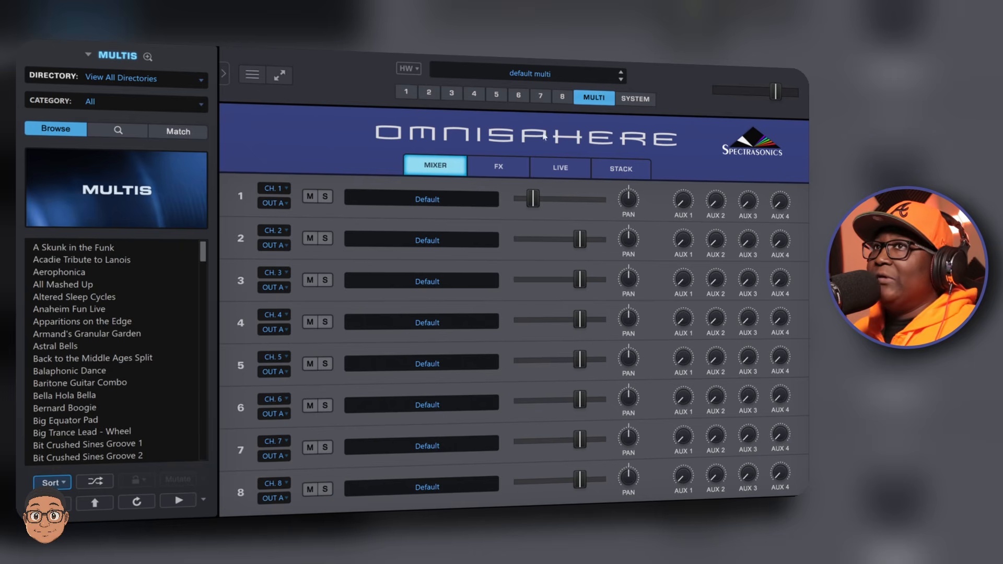
left_click(118, 197)
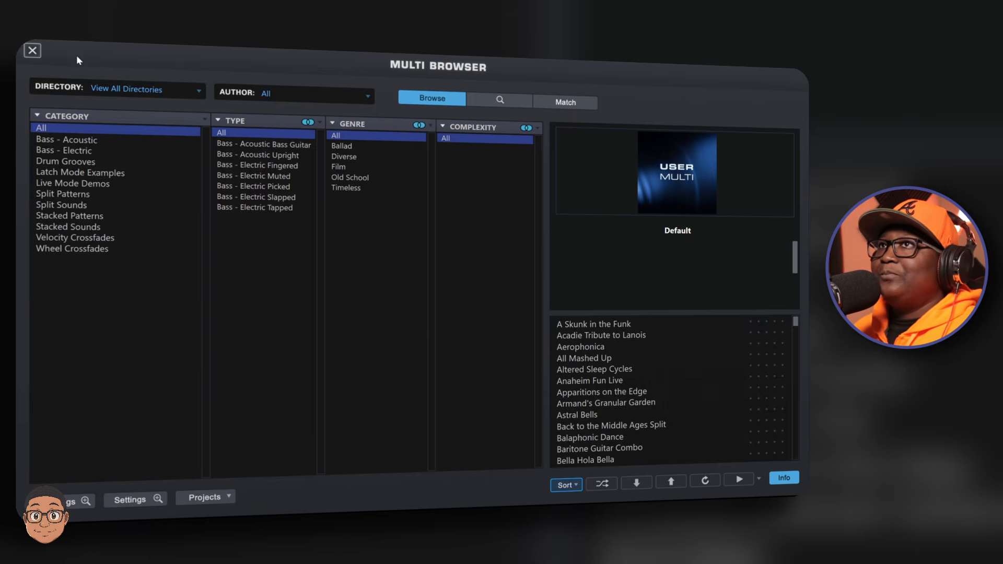
left_click(37, 54)
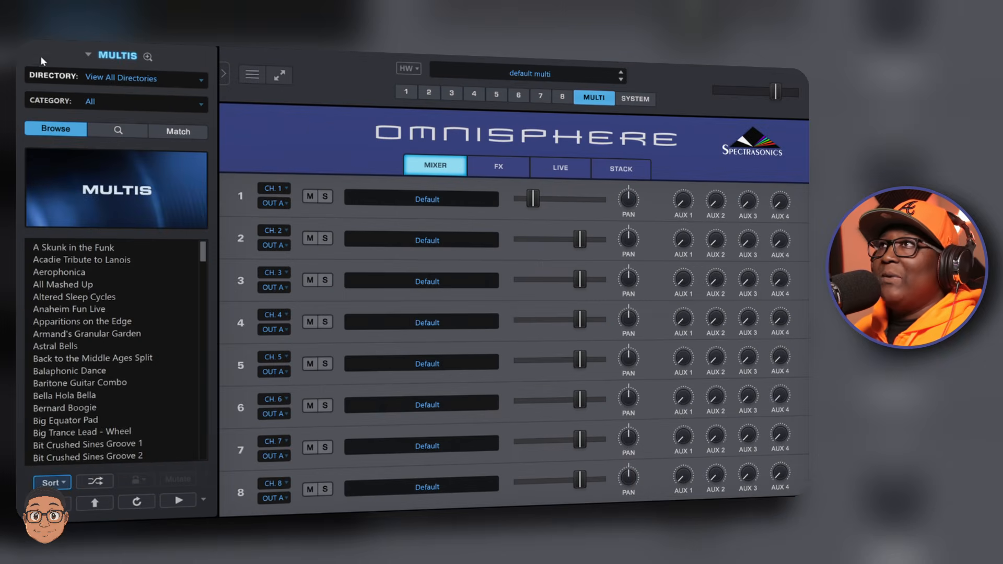
- Return to part 1's main page and set the patch directory to Analog Vibes
left_click(406, 92)
left_click(399, 207)
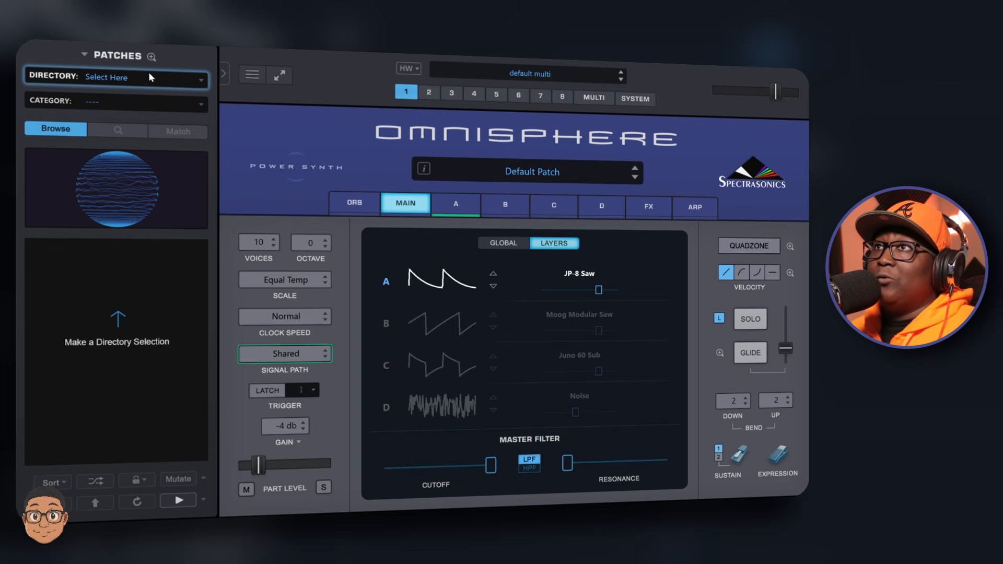
left_click(167, 78)
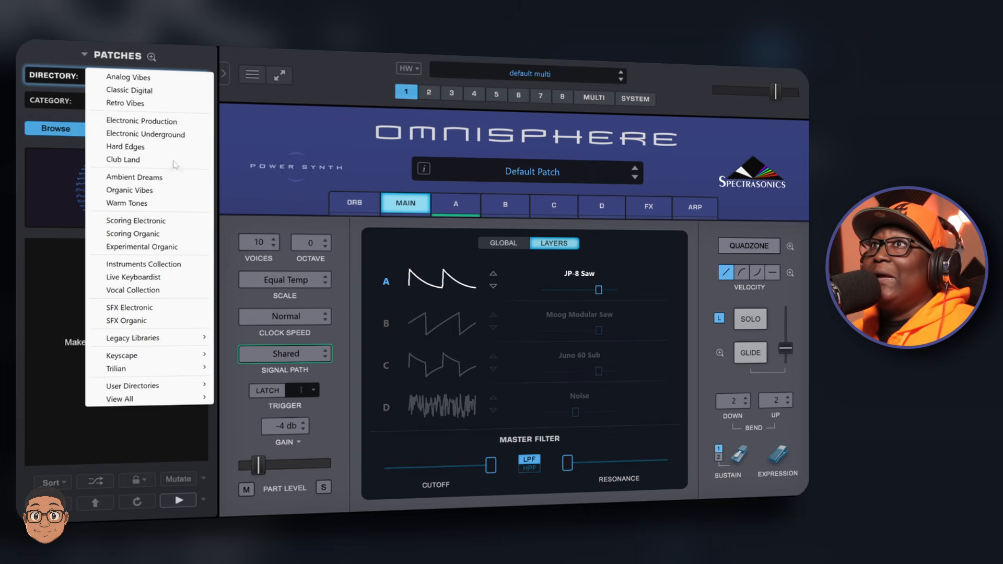
left_click(170, 82)
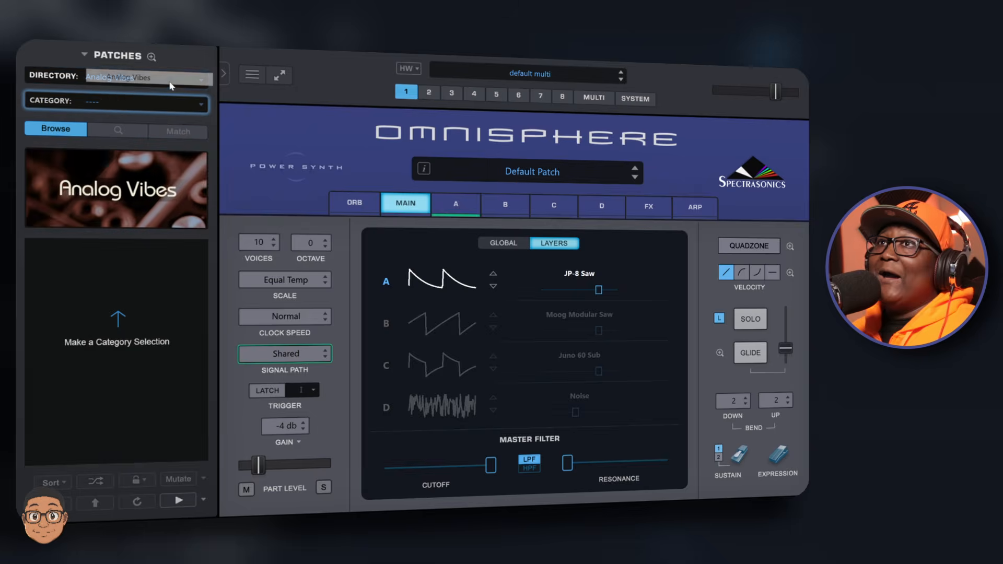
- Open the full patch browser, select all categories, and load the Lola Keeps Running patch
left_click(143, 189)
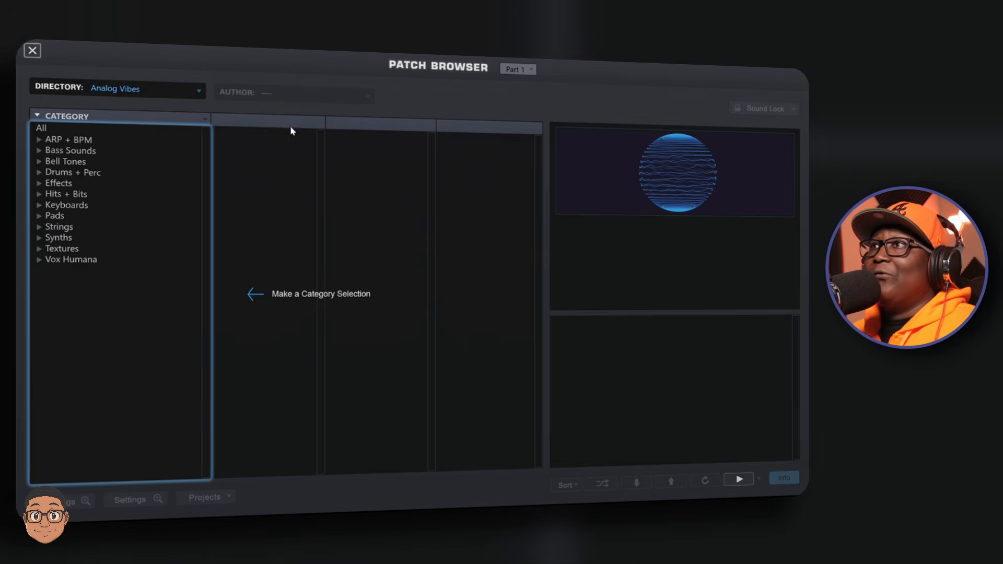
left_click(73, 132)
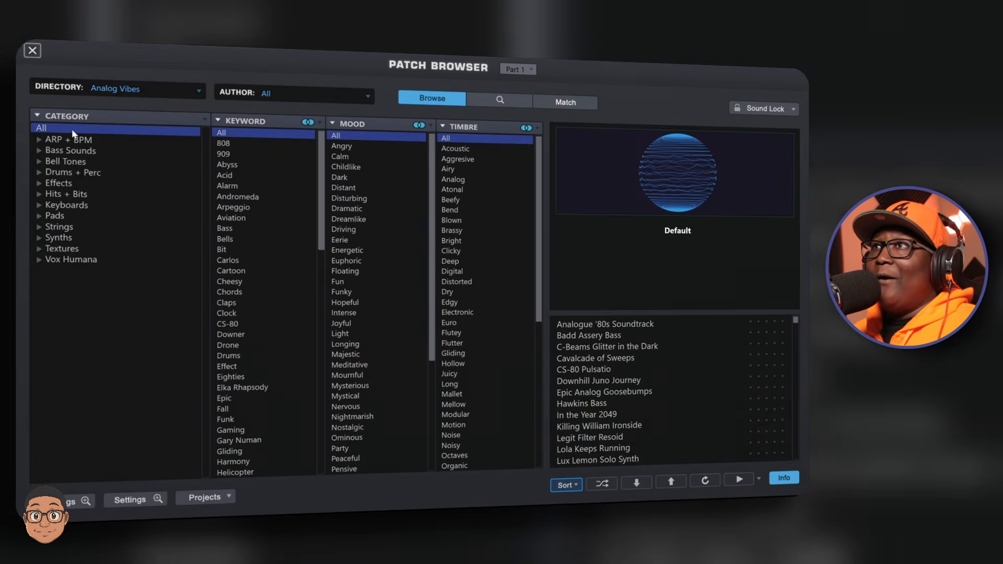
scroll(663, 388, "down", 2)
left_click(663, 397)
- Scroll through the Analog Vibes patch list
scroll(643, 369, "down", 2)
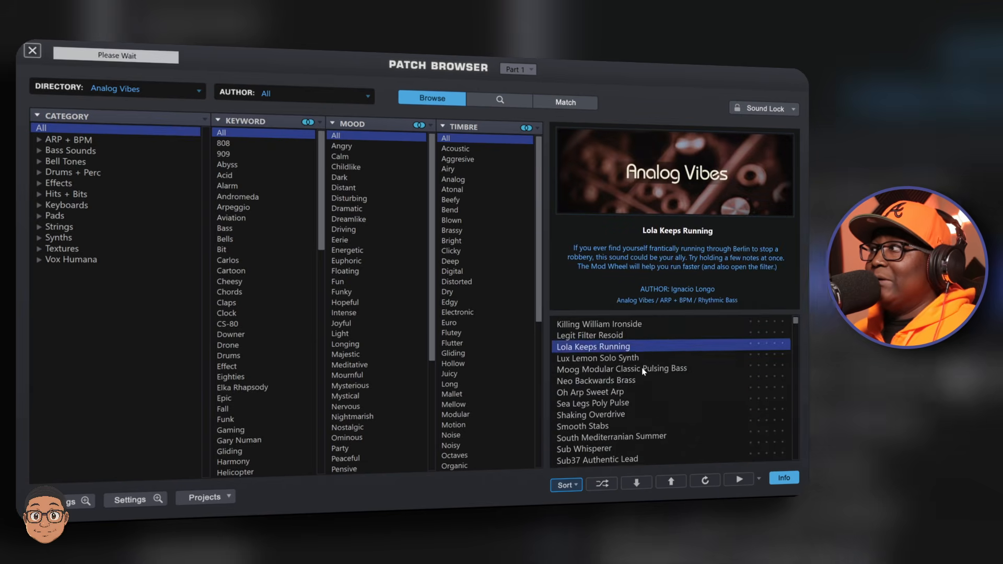
scroll(639, 374, "down", 6)
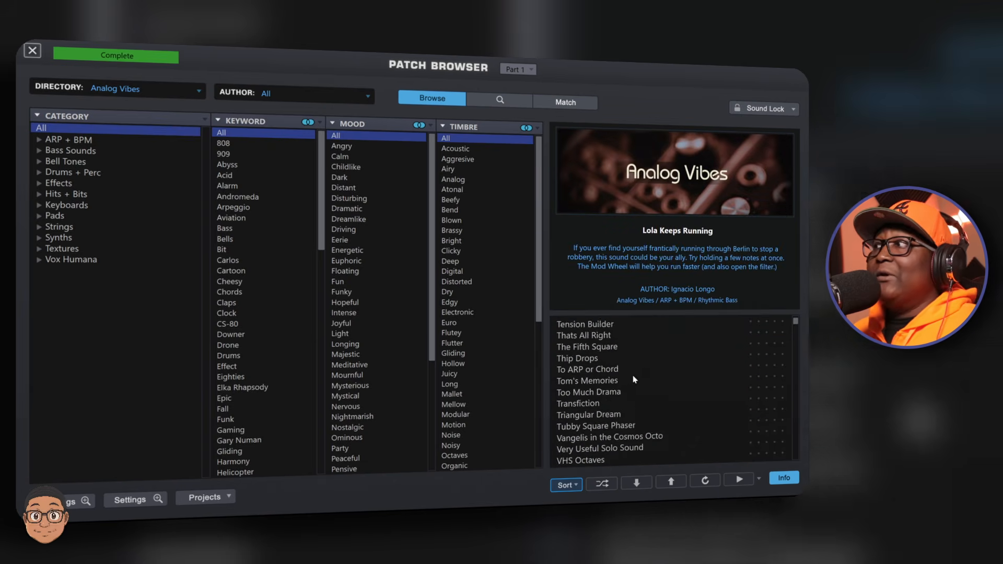
scroll(634, 379, "down", 7)
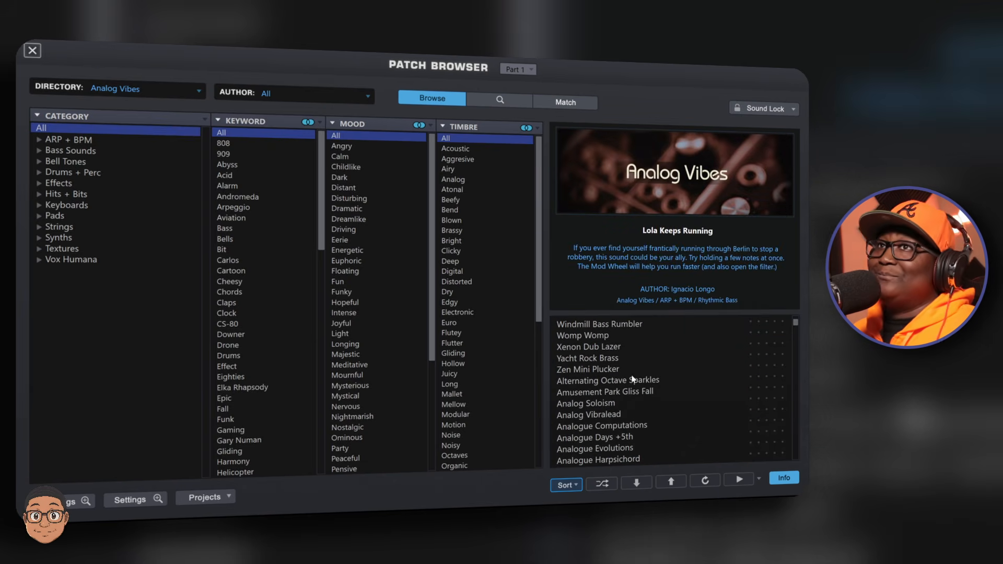
scroll(633, 379, "down", 2)
scroll(633, 380, "up", 1)
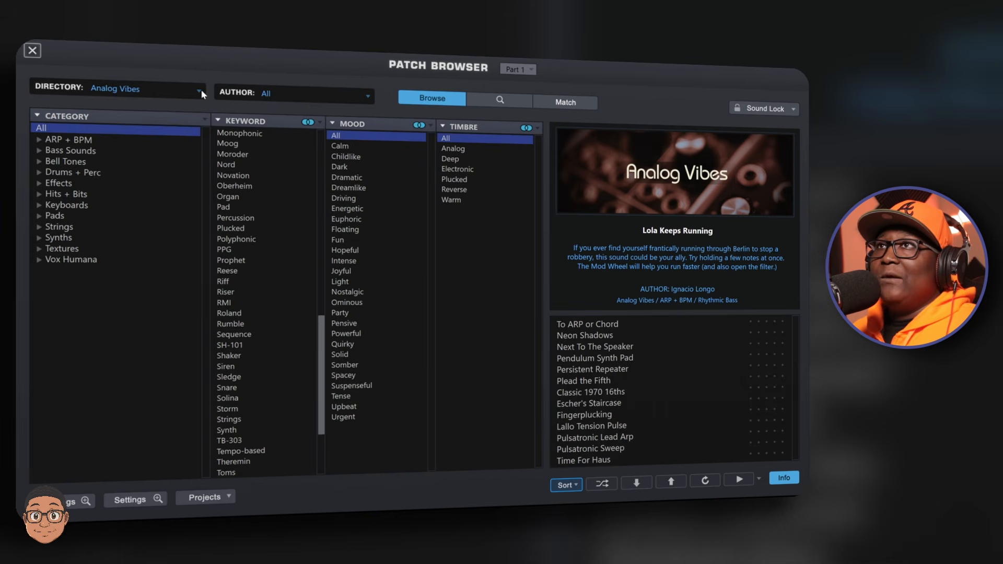
- Switch the browser directory to Classic Digital and expand the ARP + BPM category to browse its patches
left_click(200, 92)
left_click(179, 103)
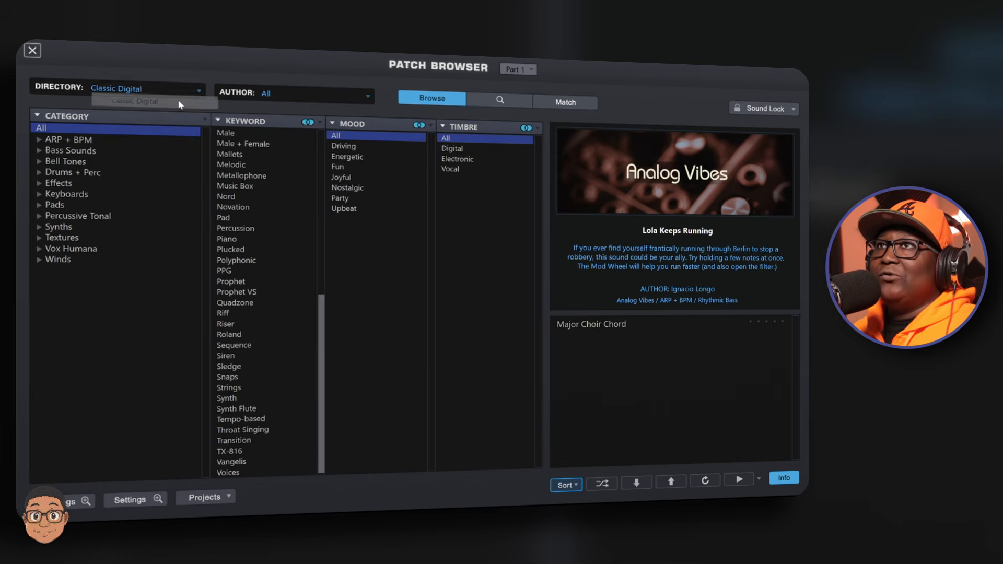
left_click(115, 138)
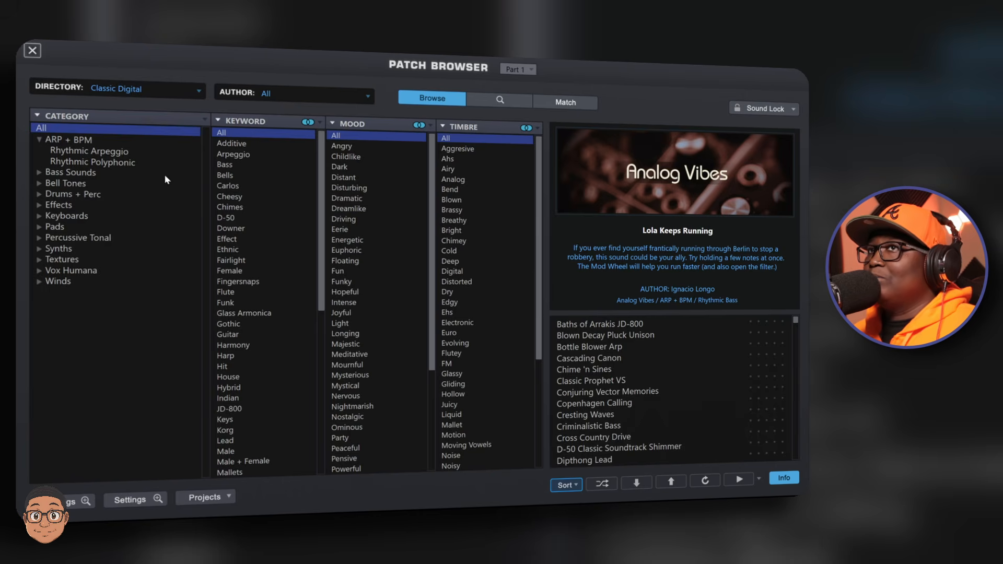
scroll(656, 342, "down", 8)
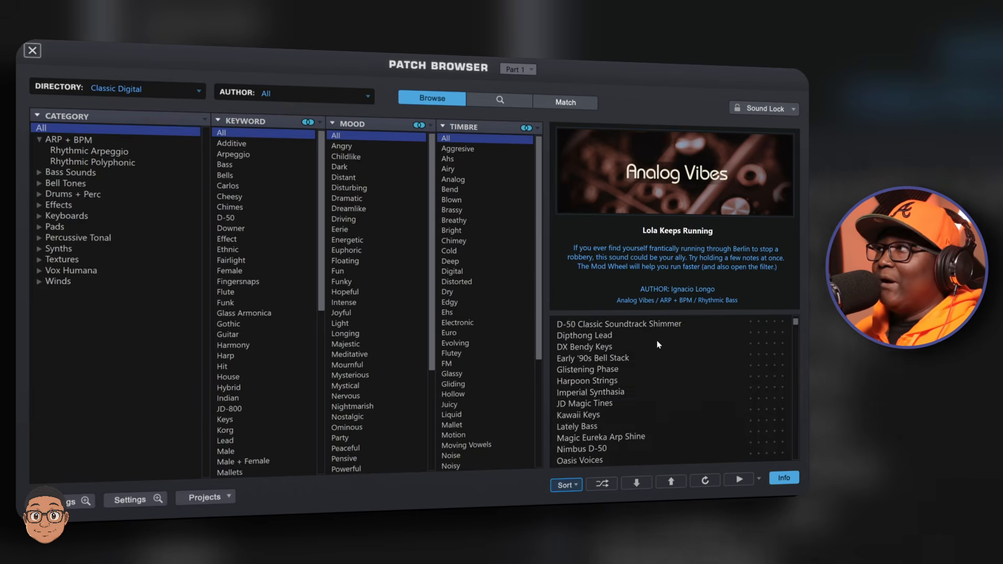
scroll(656, 345, "up", 10)
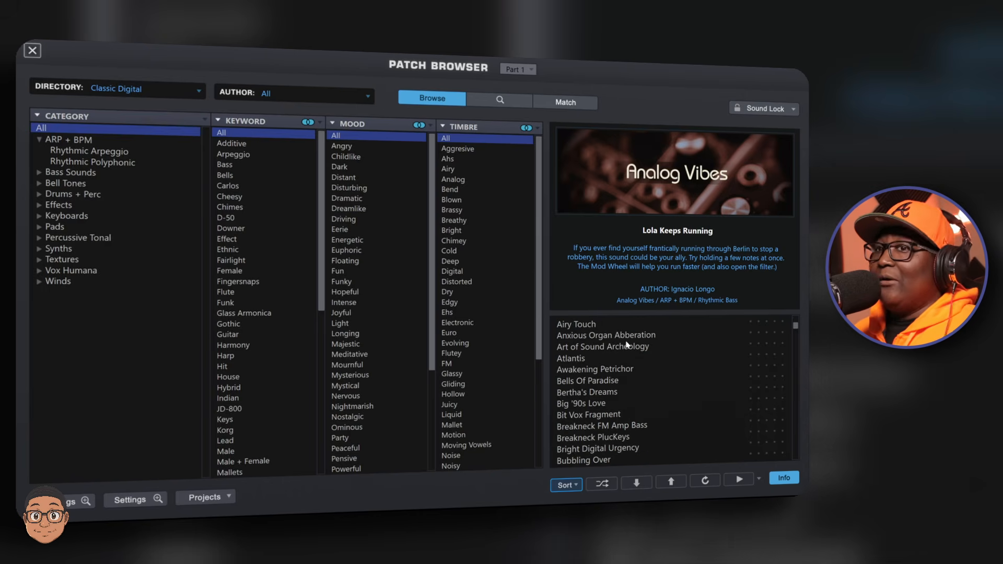
- Load the Airy Touch patch from the Classic Digital patch list
left_click(593, 326)
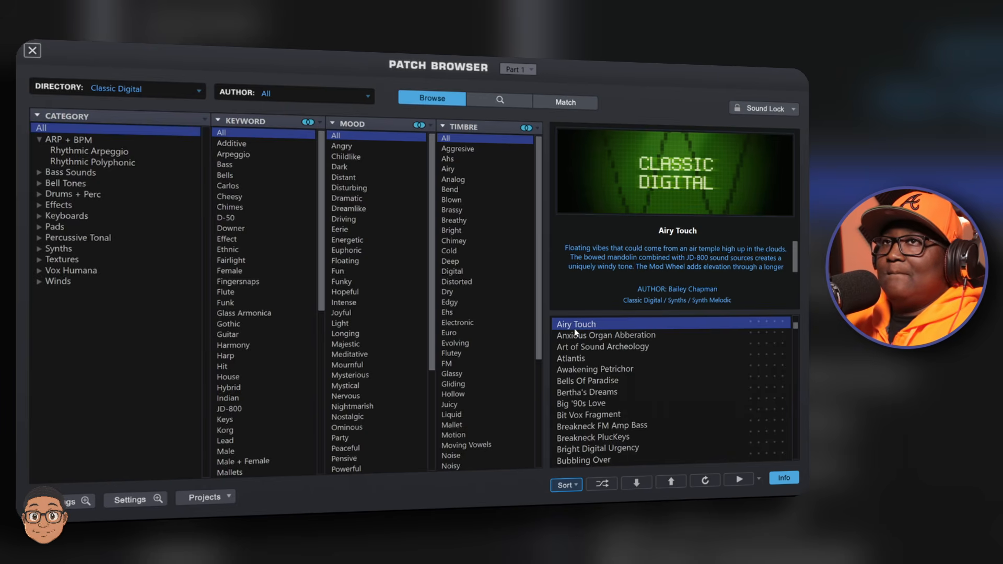
left_click(645, 406)
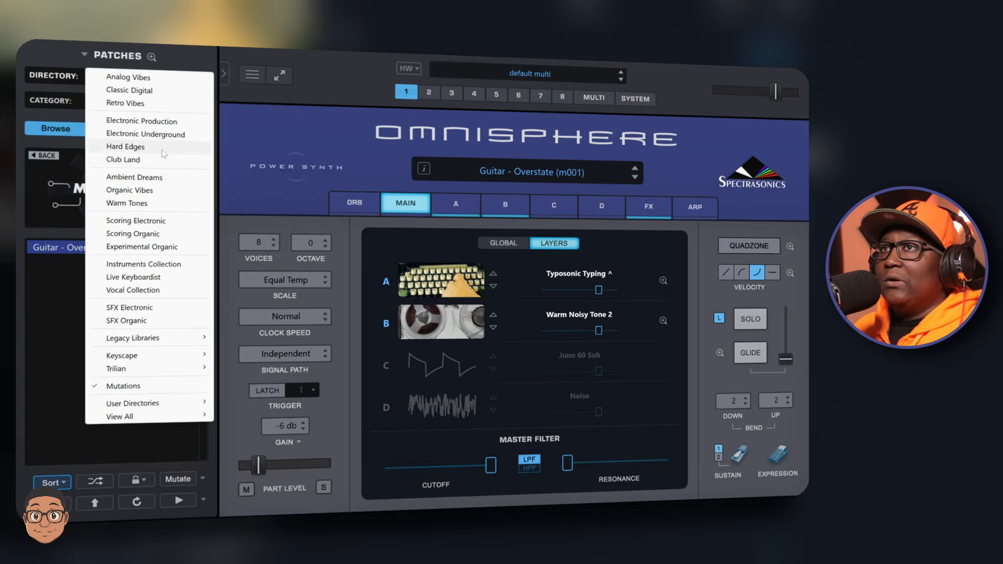
- Switch the directory to Hard Edges, select all categories in the full browser, and close it
left_click(164, 153)
left_click(126, 182)
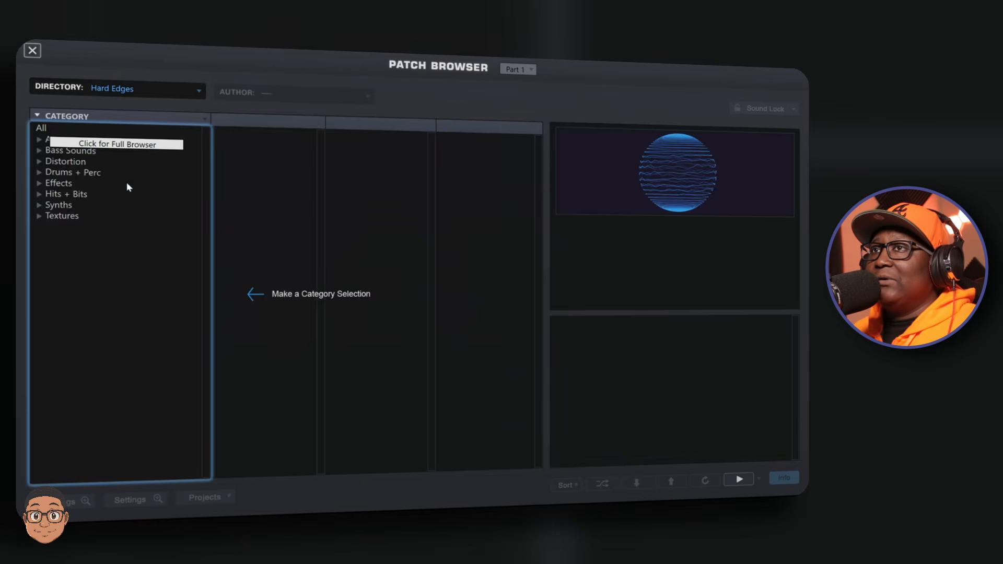
left_click(60, 131)
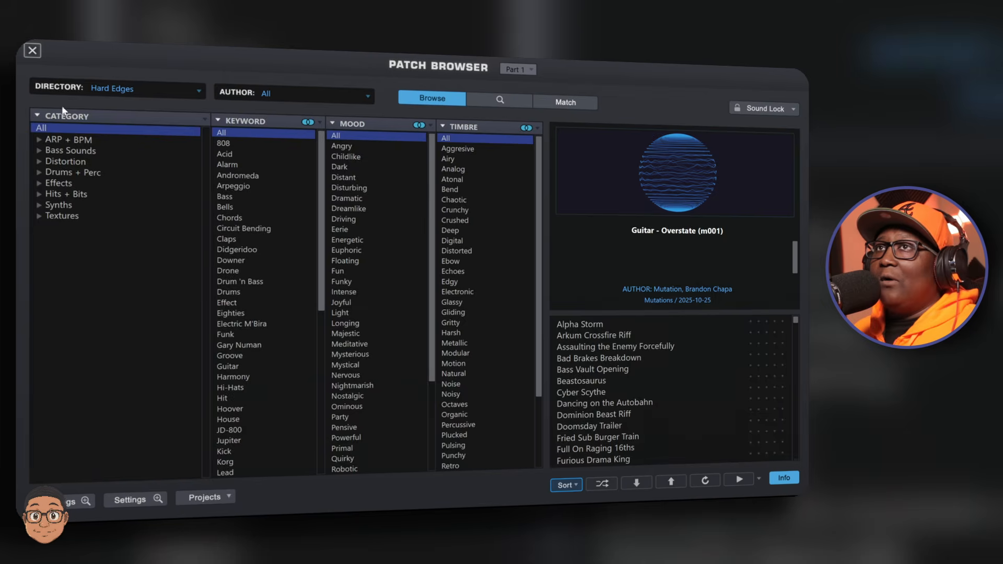
left_click(32, 51)
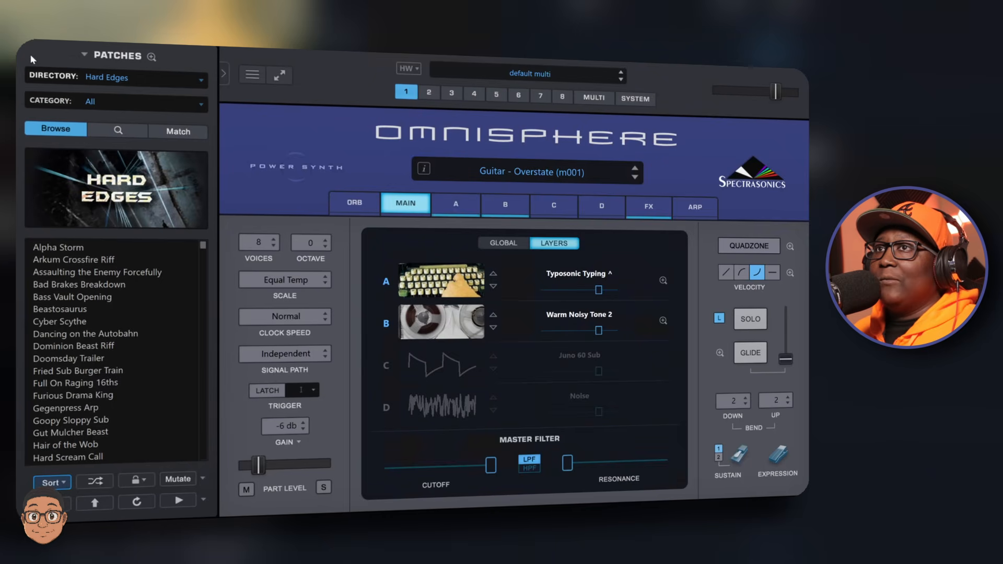
- Load the Alpha Storm patch and create a mutation of it
left_click(81, 248)
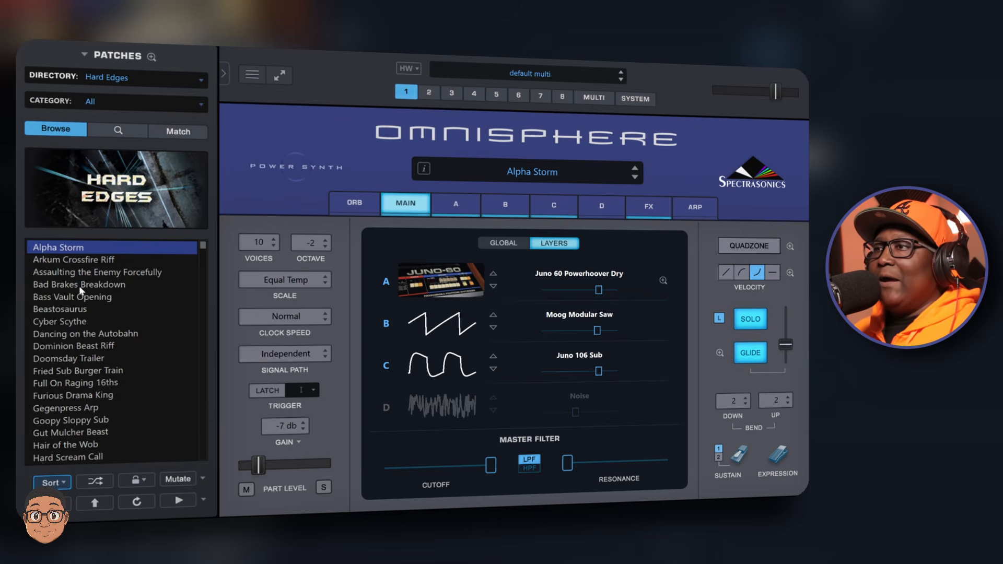
left_click(174, 479)
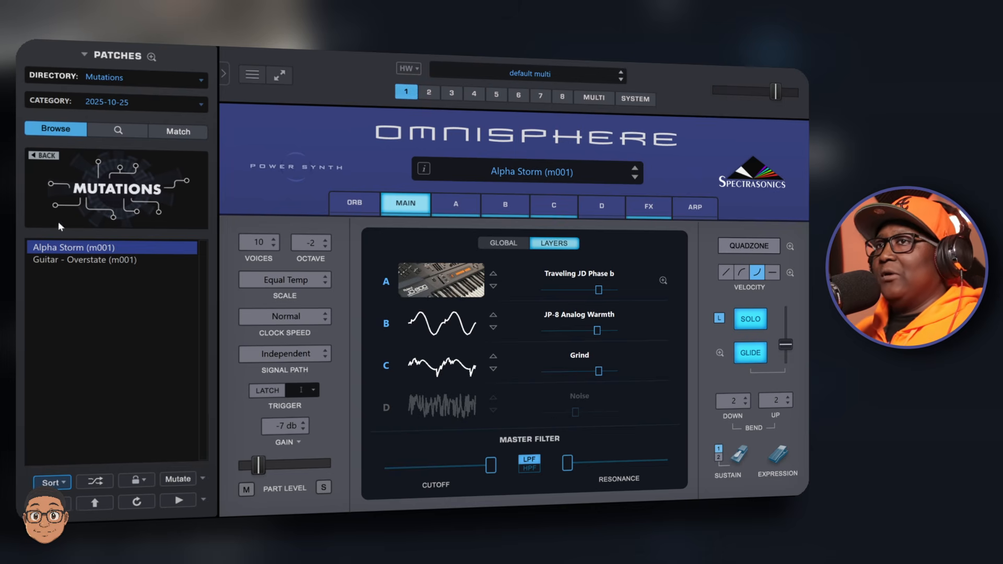
- Select the Guitar - Overstate (m001) mutation and mutate it again
left_click(75, 259)
left_click(176, 478)
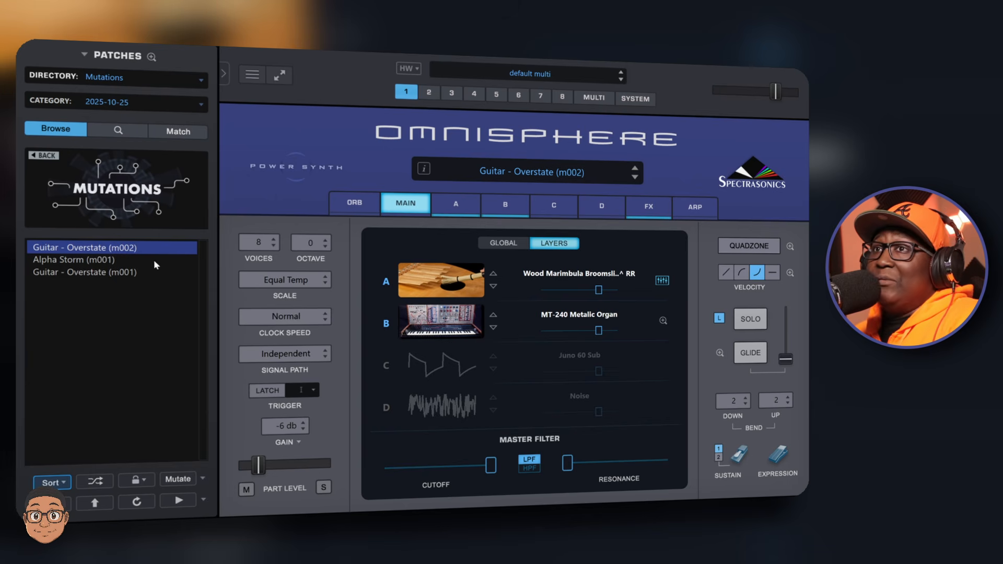
- Reselect the Mutations directory, then switch the patch directory to Organic Vibes
left_click(182, 82)
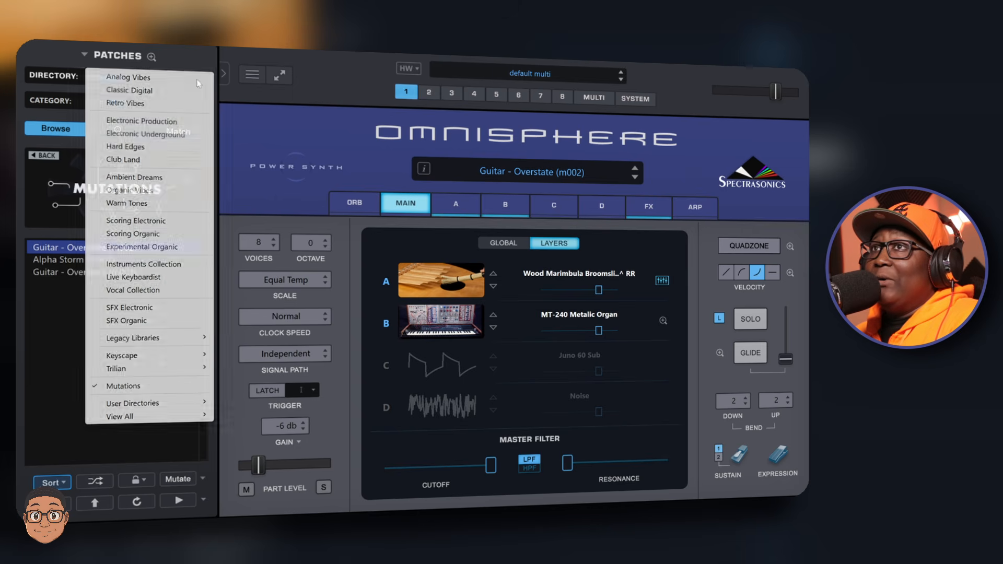
left_click(136, 387)
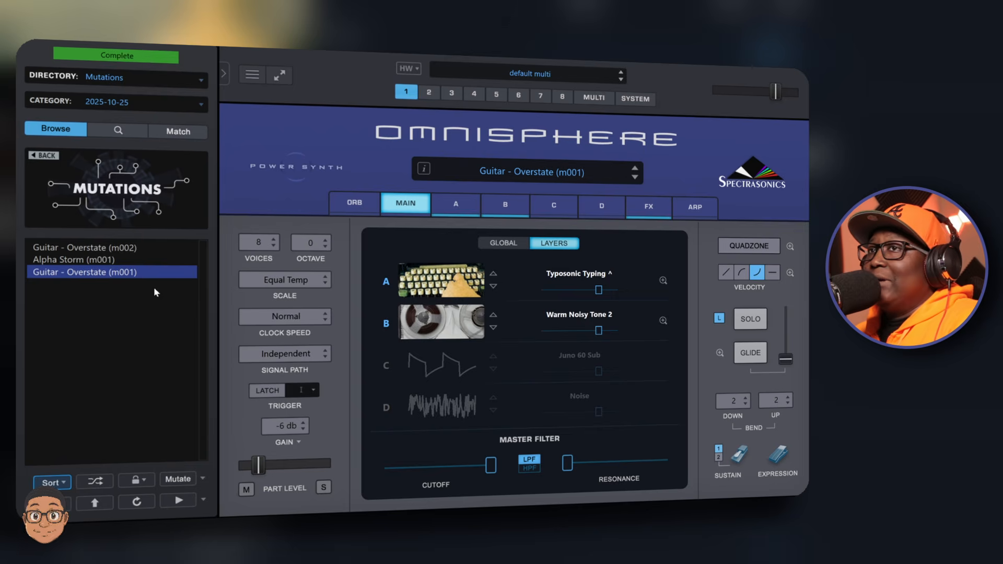
left_click(107, 81)
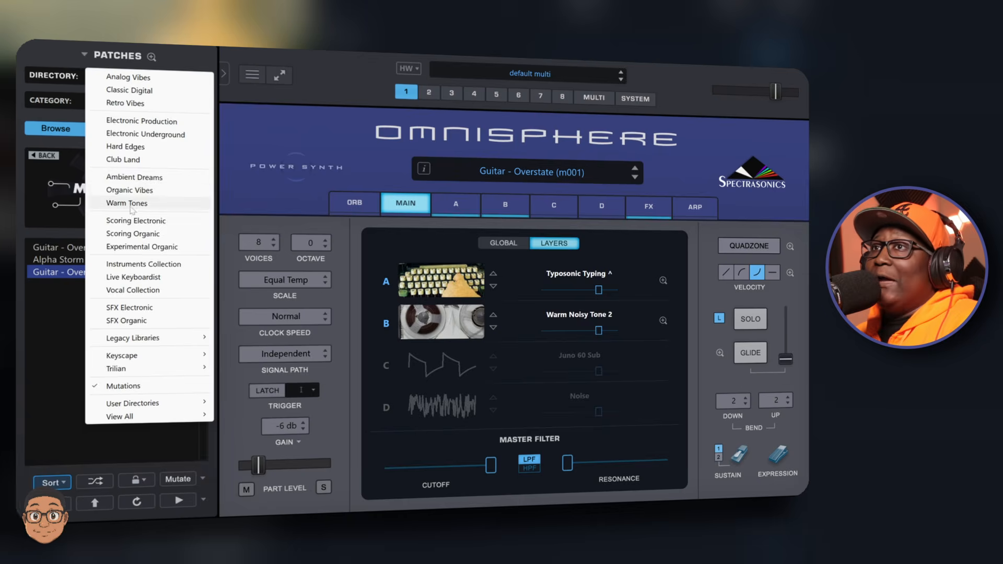
left_click(129, 191)
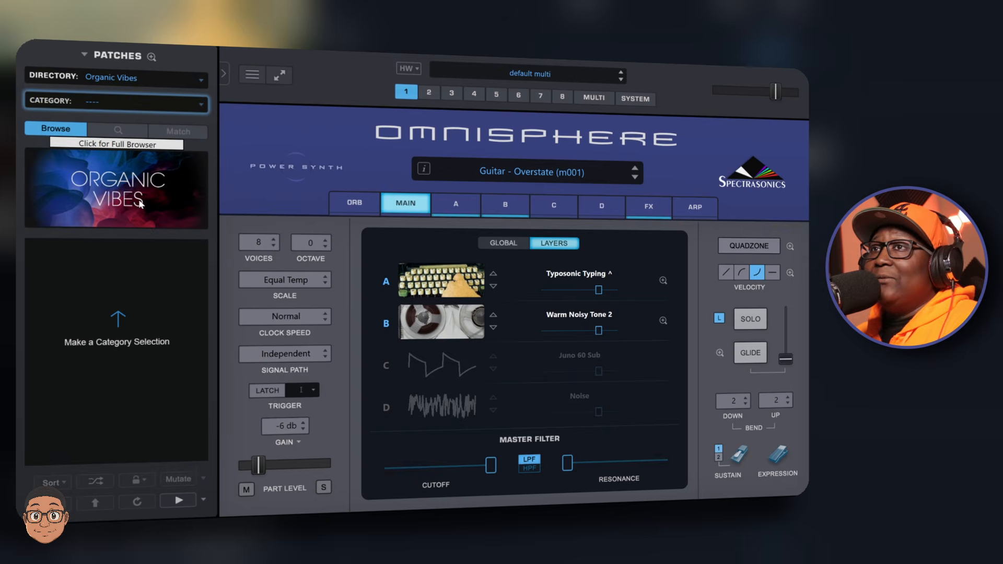
- Open the full patch browser for Organic Vibes, select all categories, and close it
left_click(131, 201)
left_click(59, 130)
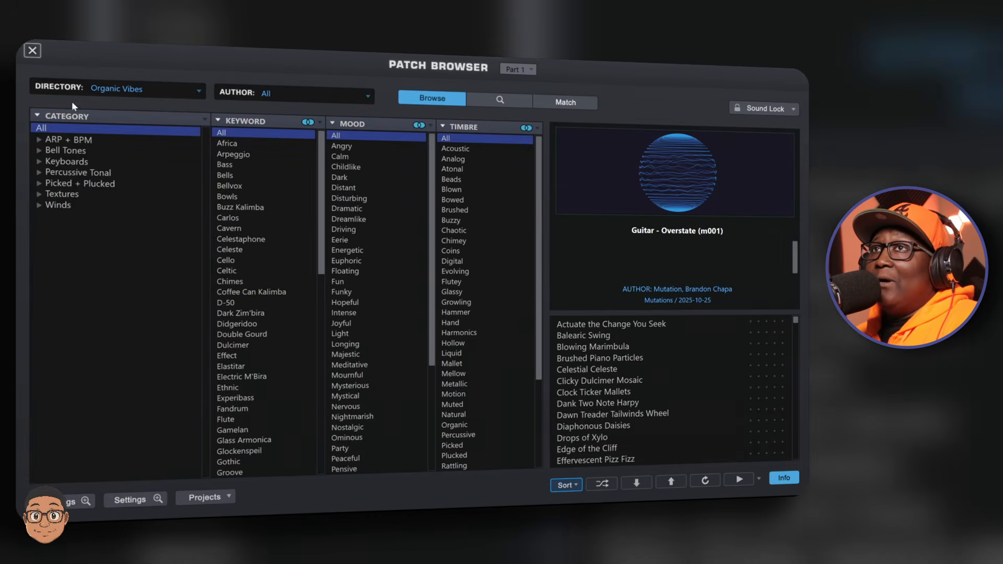
left_click(32, 51)
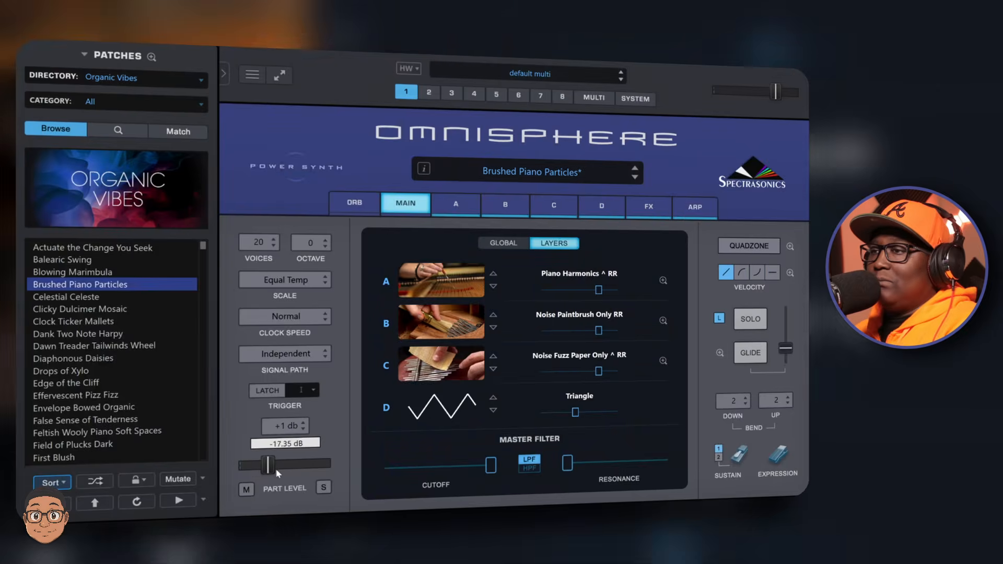
- Load Brushed Piano Particles, nudge its part level, and create a mutation of it
left_click_drag(276, 470, 279, 469)
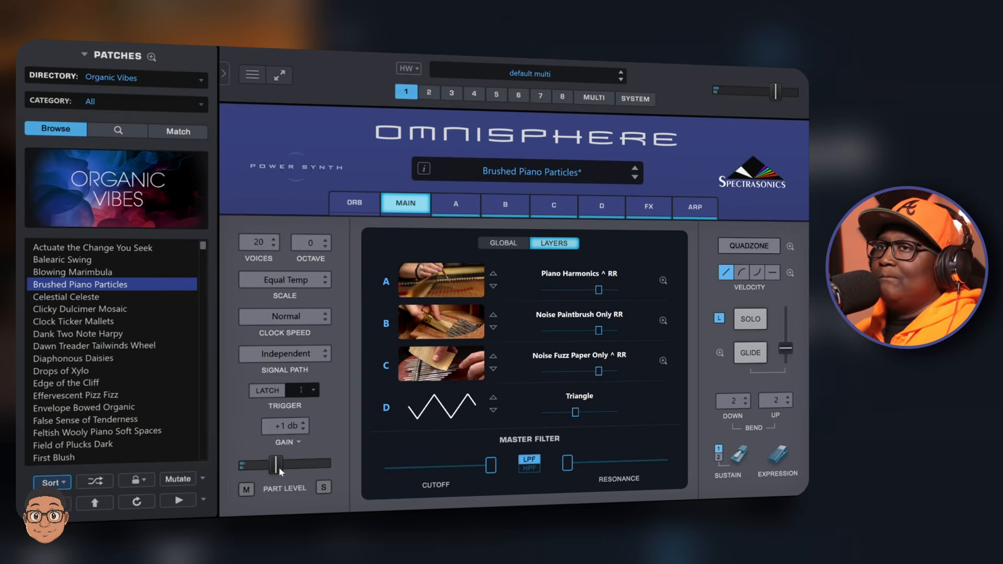
left_click(173, 479)
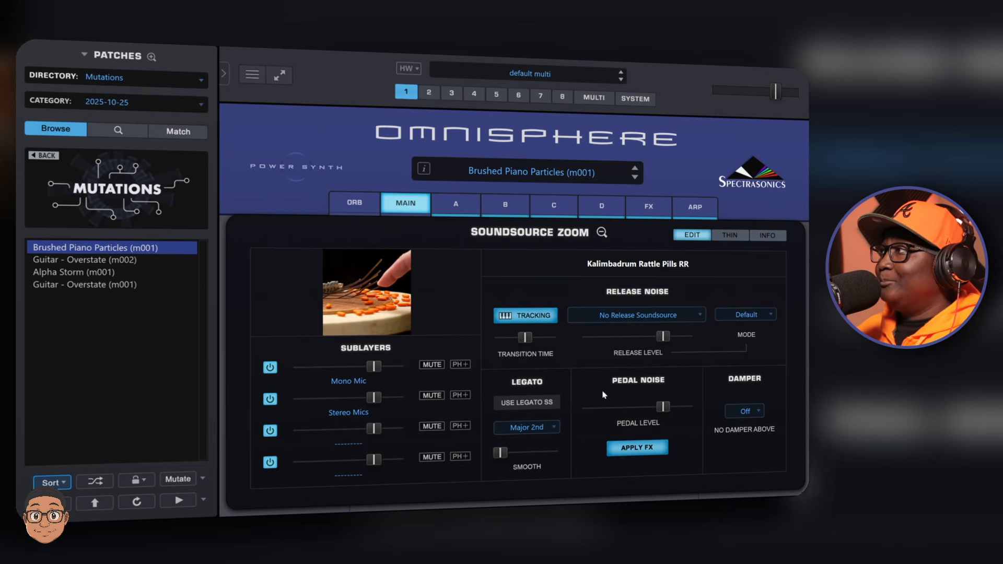
- View the soundsource zoom's Thin and Info pages for the Kalimbadrum Rattle Pills RR soundsource
left_click(731, 235)
left_click(764, 237)
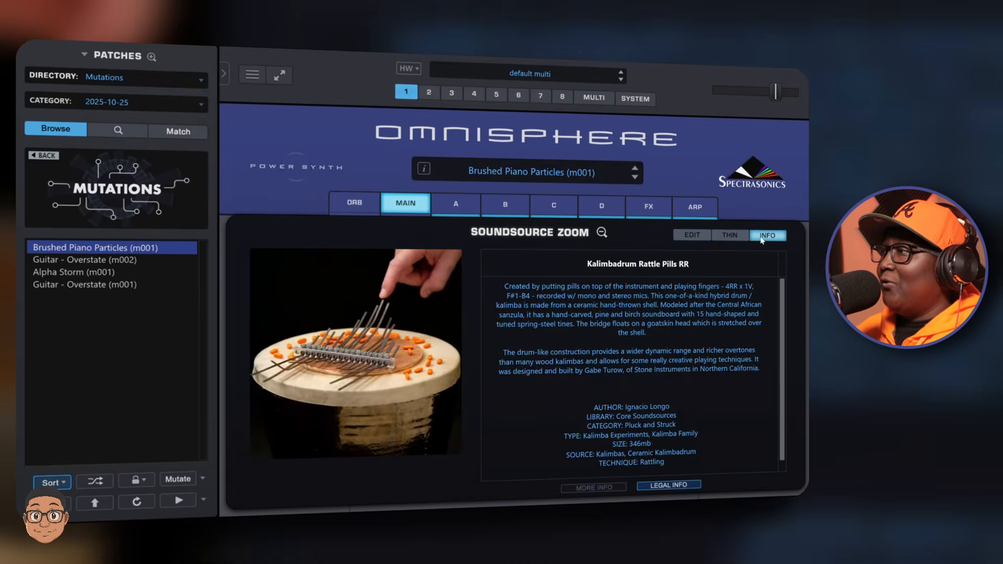
left_click(731, 236)
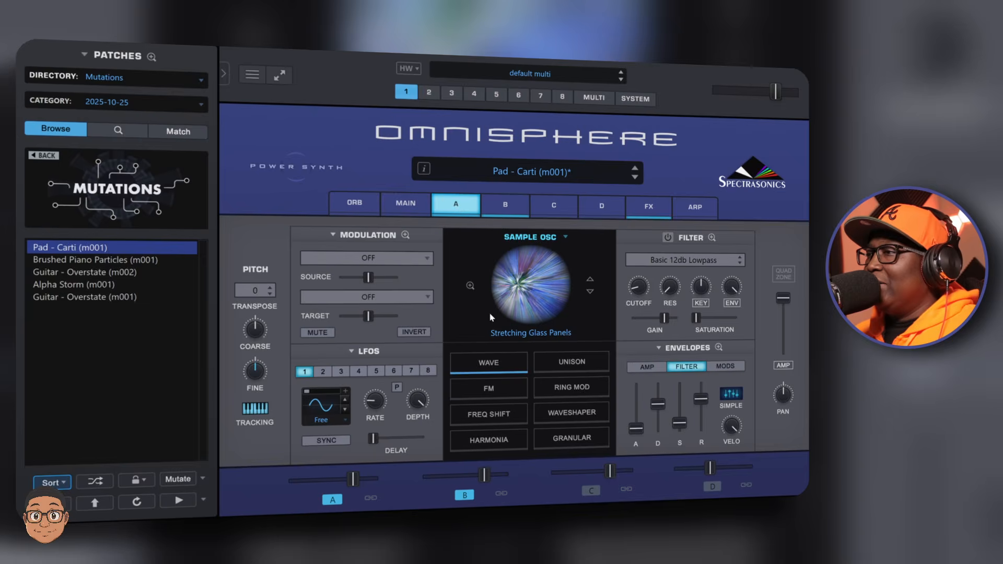
- Open the Freq Shift oscillator zoom for layer A of Pad - Carti and switch the Dual Frequency Shifter on
left_click(488, 421)
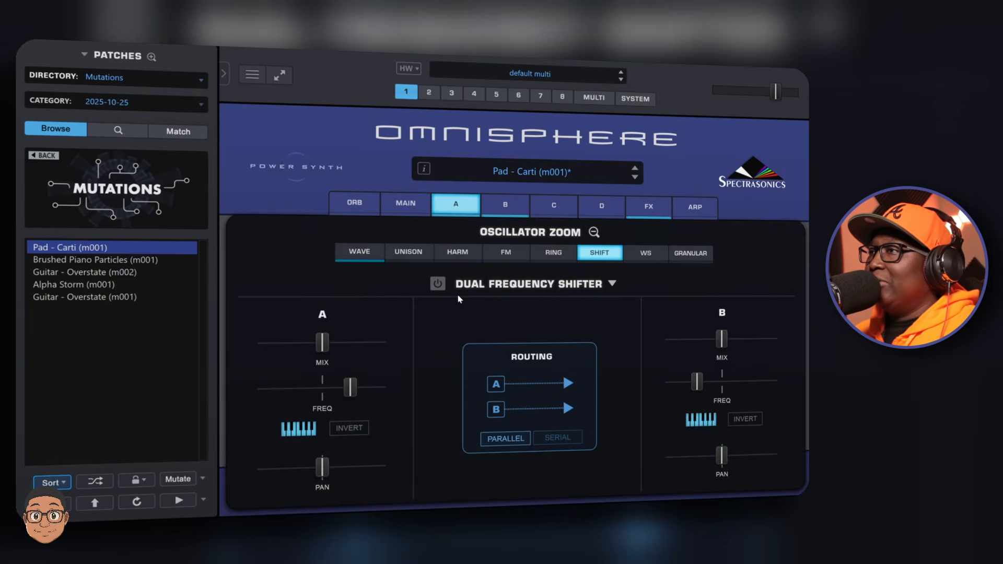
left_click(438, 284)
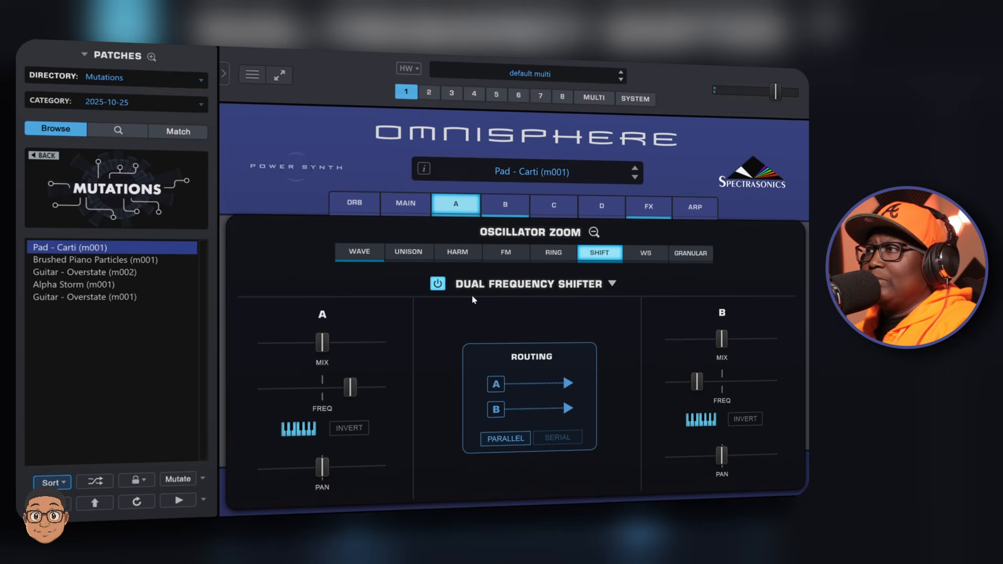
left_click(440, 285)
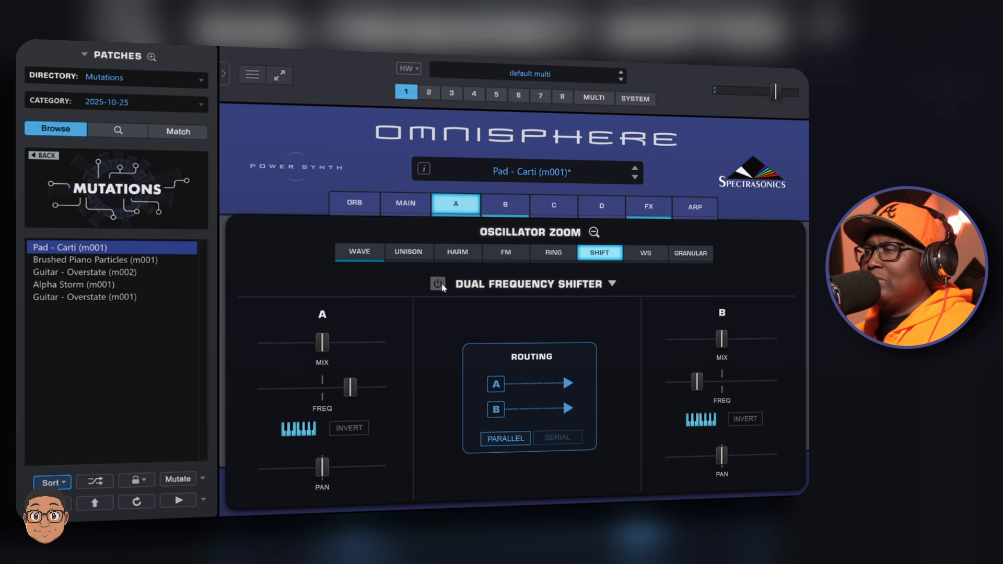
left_click(440, 285)
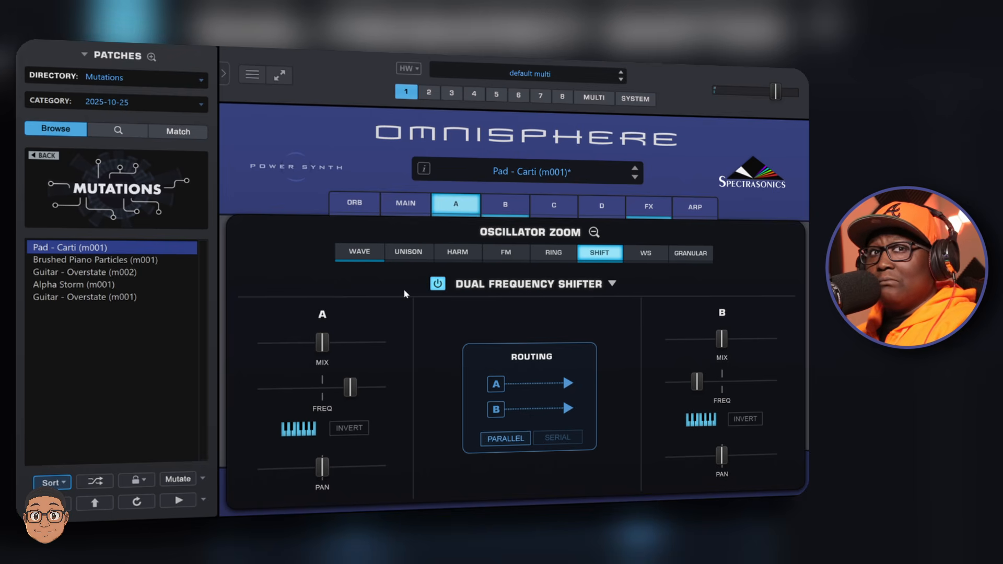
- Raise shifter A's frequency, lower shifter B's frequency, and enable Invert for shifter A
left_click_drag(350, 387, 380, 386)
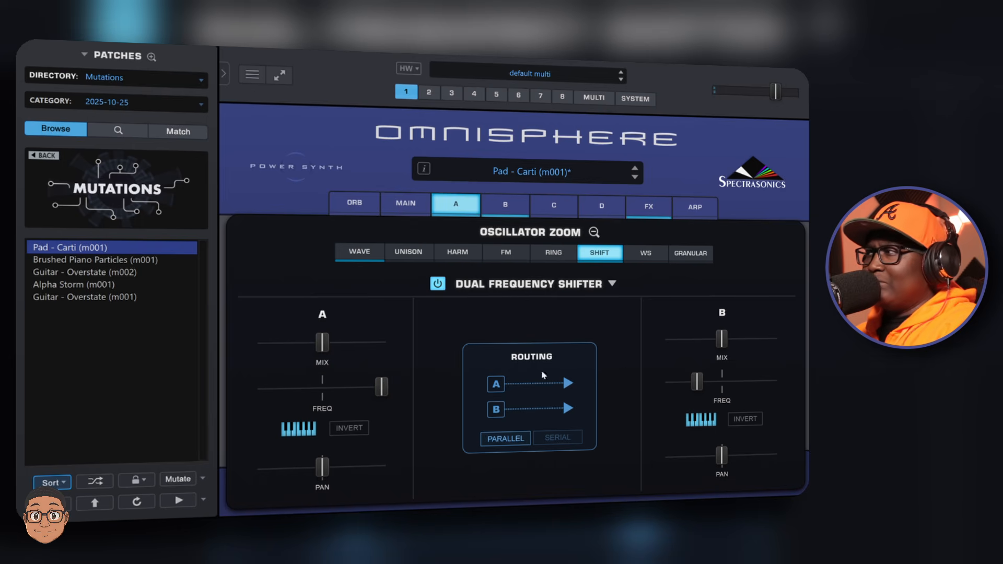
mouse_move(697, 382)
left_mouse_down()
mouse_move(775, 382)
mouse_move(687, 386)
left_mouse_up()
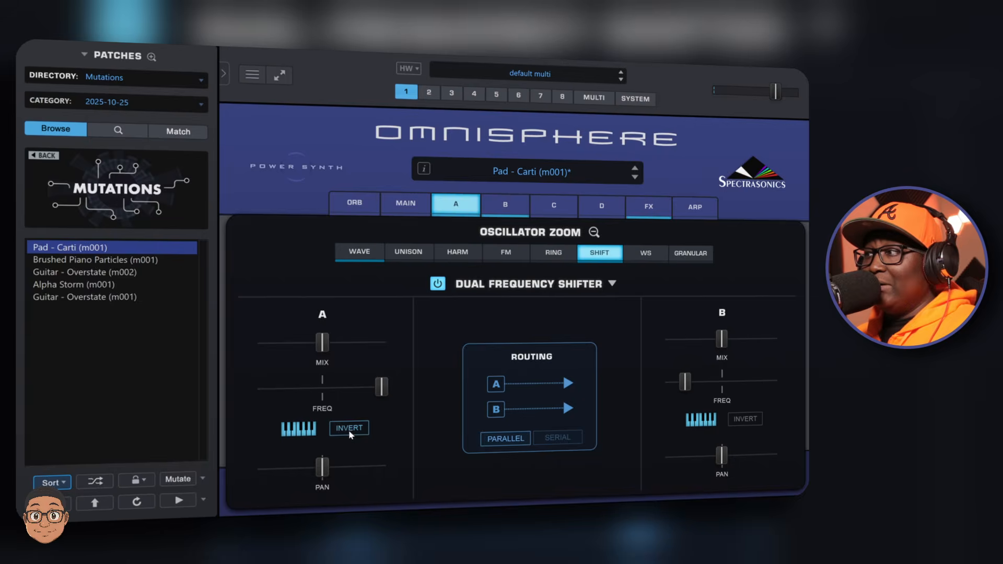
left_click(349, 429)
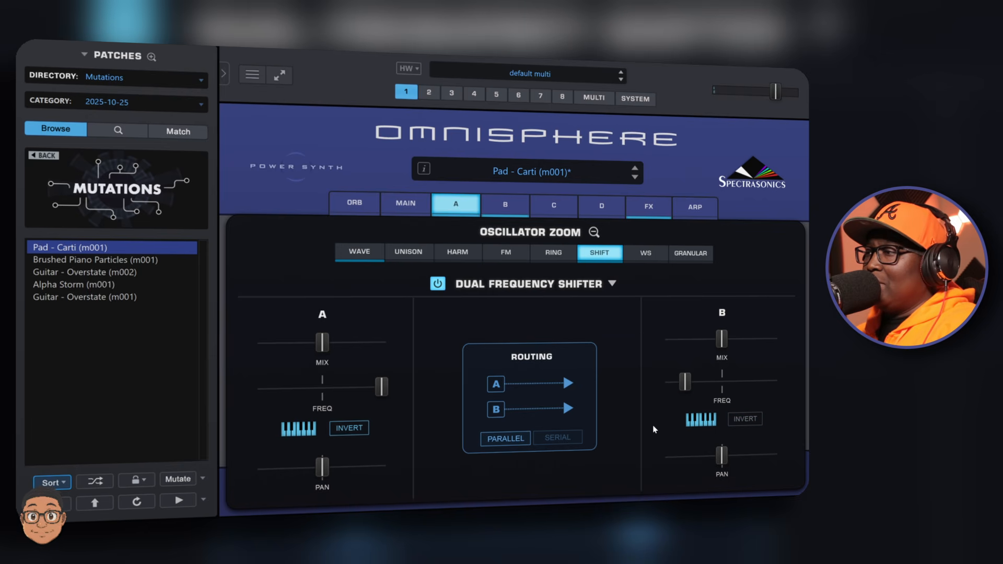
- Switch the shifter routing to Serial and back to Parallel
left_click(500, 385)
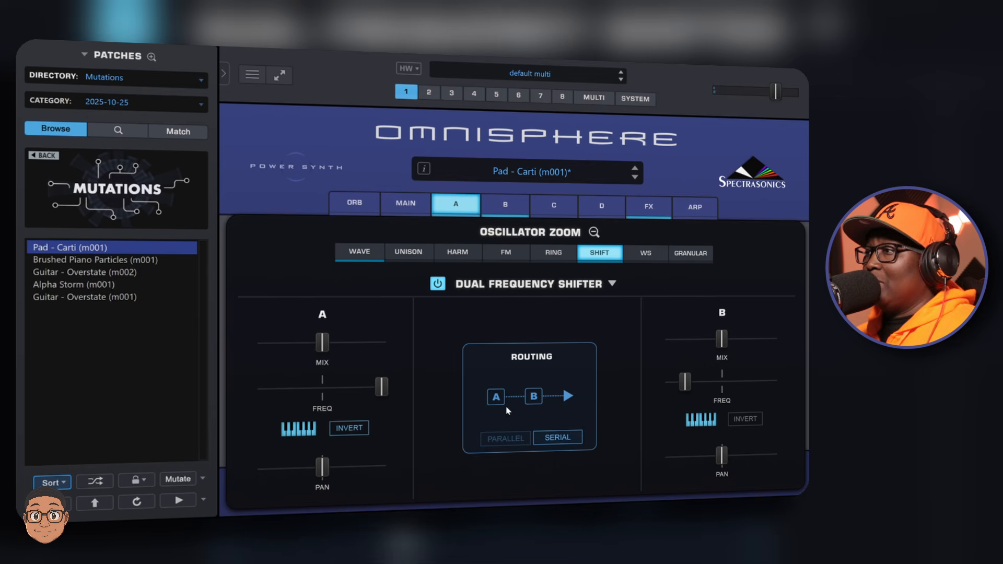
left_click(498, 439)
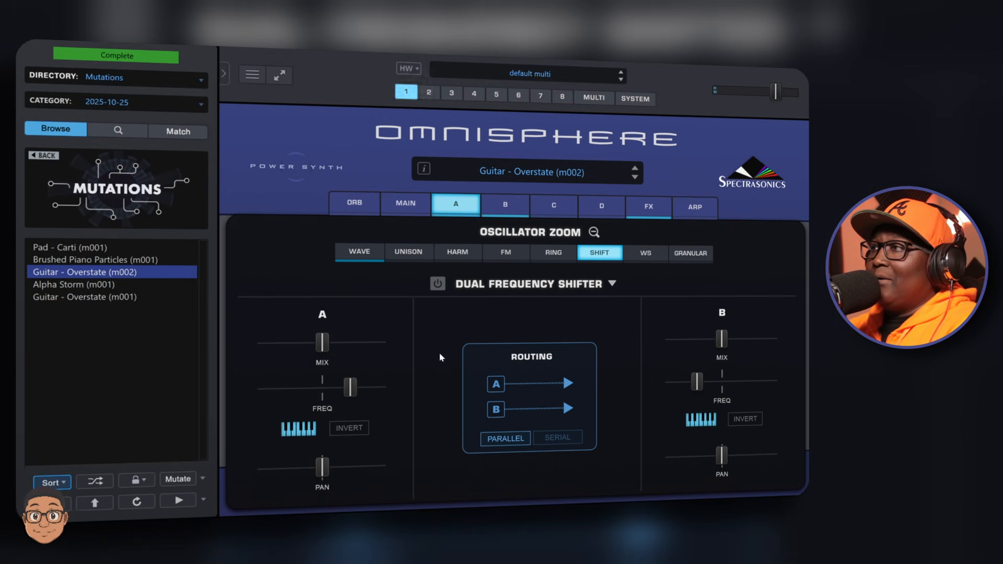
- On Guitar - Overstate (m002), enable the Dual Frequency Shifter, lower shifter A's frequency, and switch it off
left_click(437, 284)
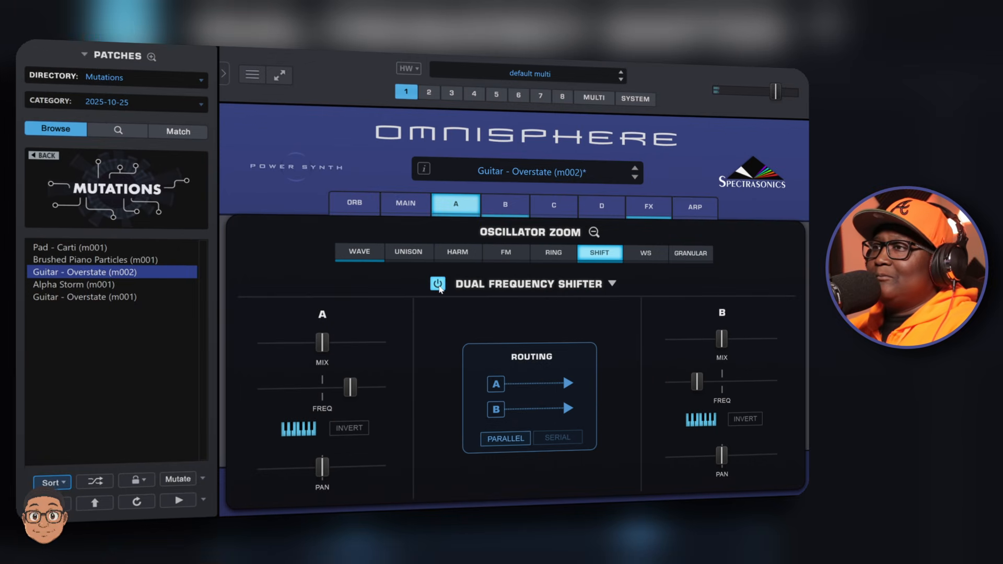
left_click_drag(350, 388, 286, 387)
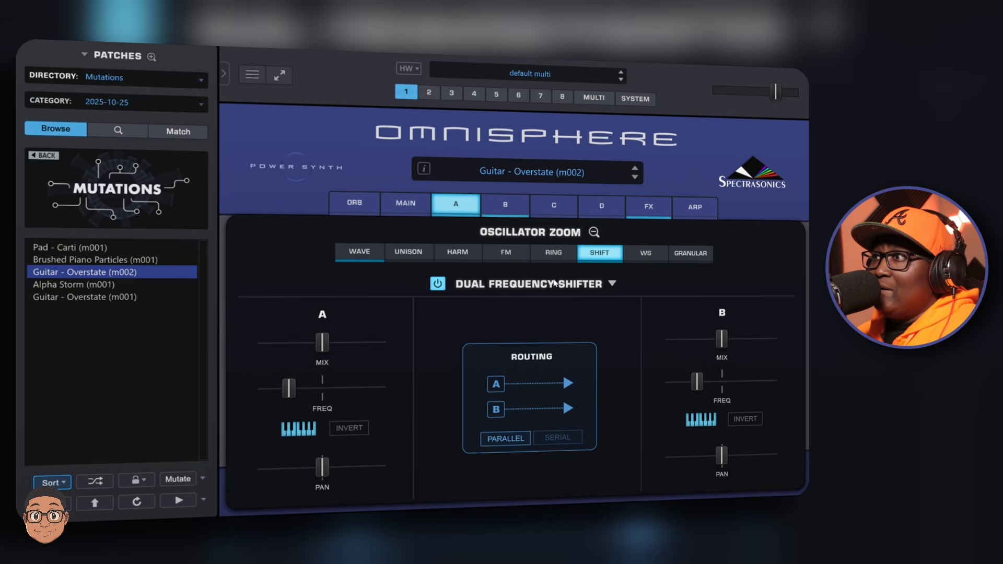
left_click(438, 284)
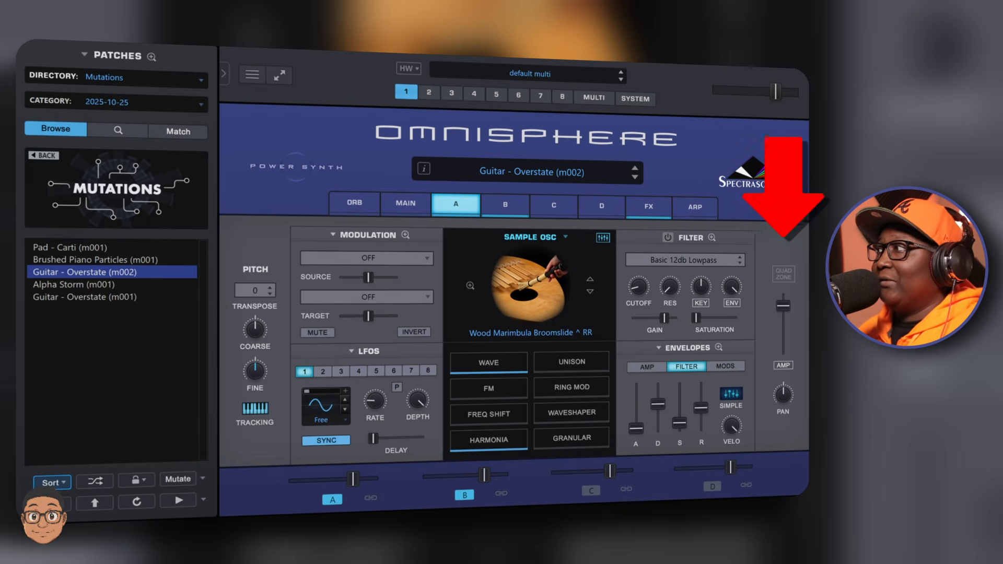
- Open the Quadzone editor for layer A and switch Quadzone on
left_click(783, 275)
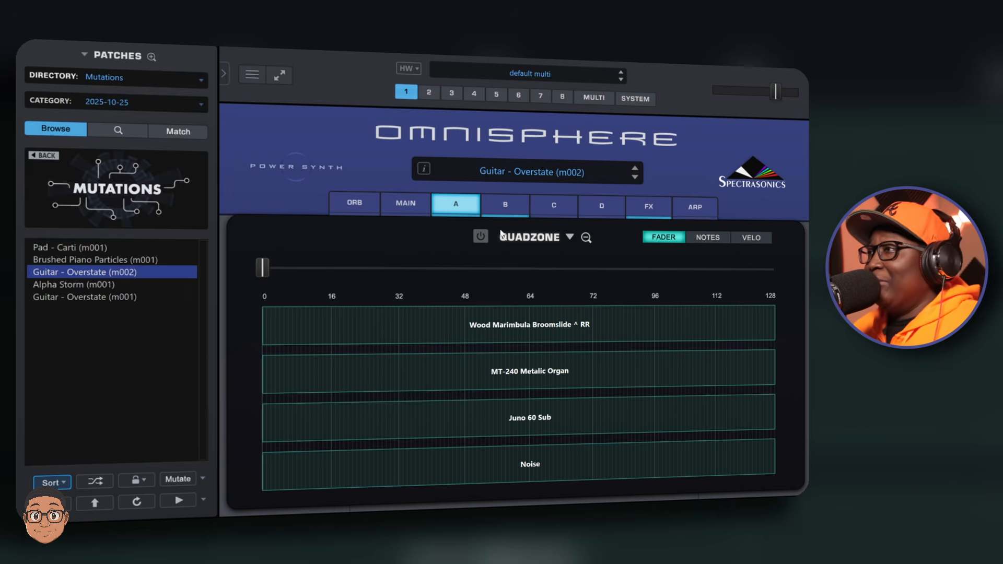
left_click(480, 236)
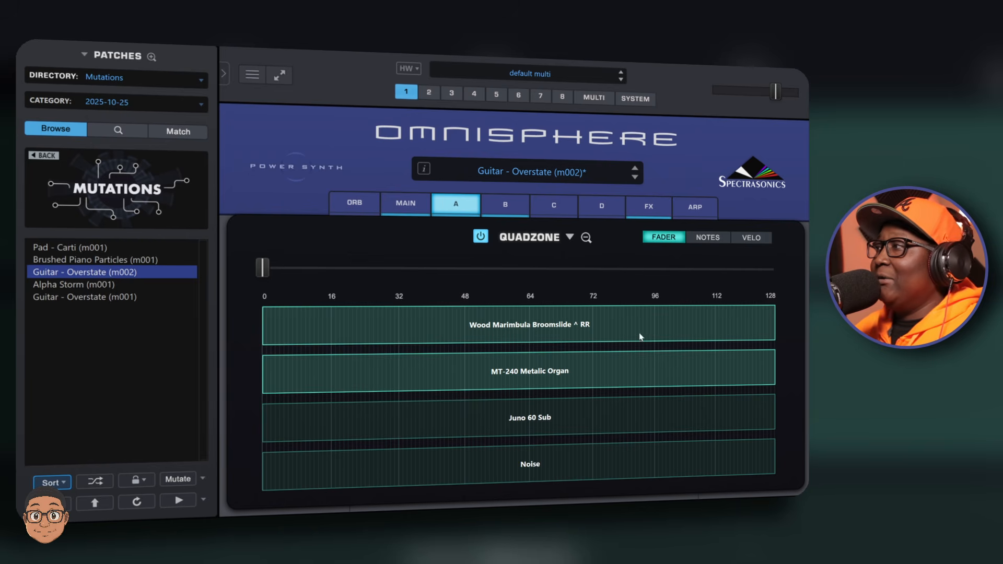
- Limit the Wood Marimbula zone to about 66 and fade the MT-240 Metalic Organ zone in from about 40 to 72
left_click_drag(775, 328, 526, 324)
left_click_drag(265, 368, 445, 375)
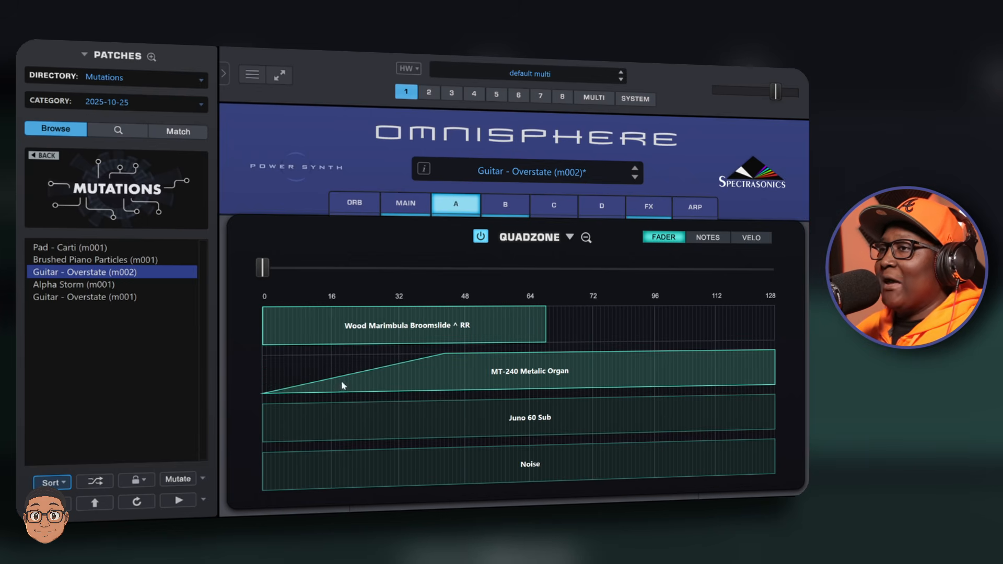
left_click_drag(266, 396, 445, 393)
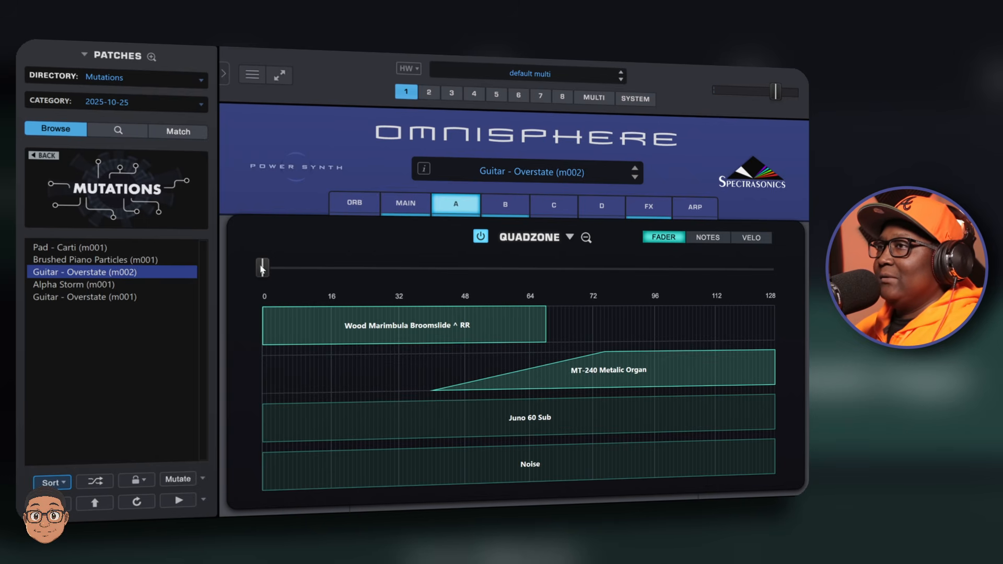
- Move the Quadzone fader to about 64 and extend the Wood Marimbula zone to about 68
left_click_drag(262, 269, 530, 279)
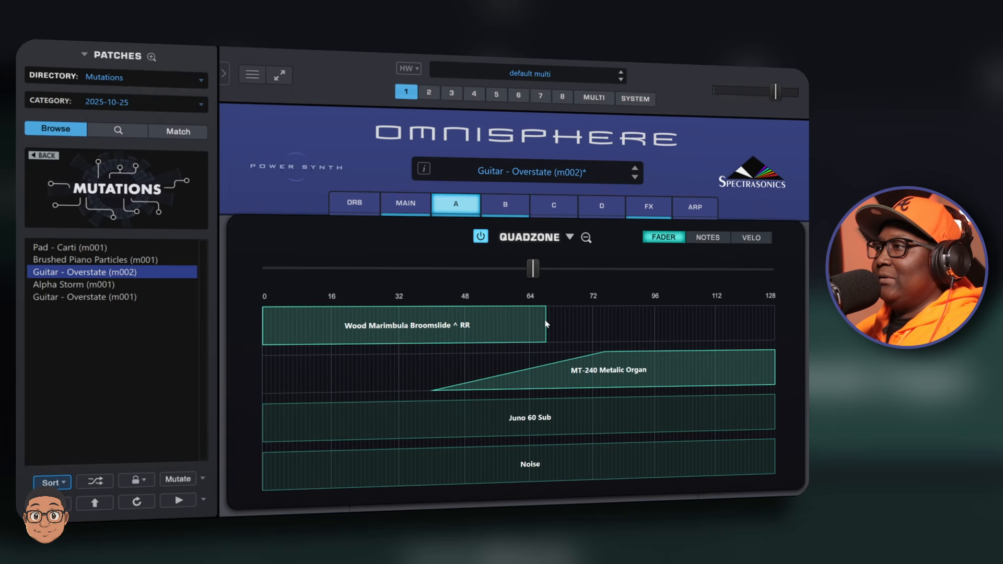
mouse_move(543, 324)
left_mouse_down()
mouse_move(746, 330)
mouse_move(470, 320)
mouse_move(550, 317)
left_mouse_up()
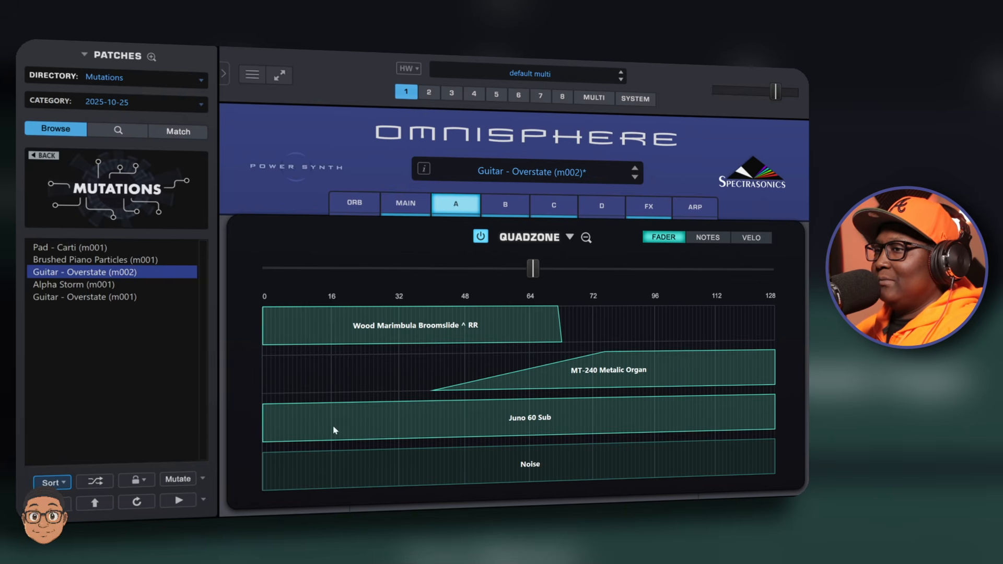
- Fade the Juno 60 Sub zone in from 0 up to about 70 on the Quadzone fader range
left_click_drag(271, 431, 262, 406)
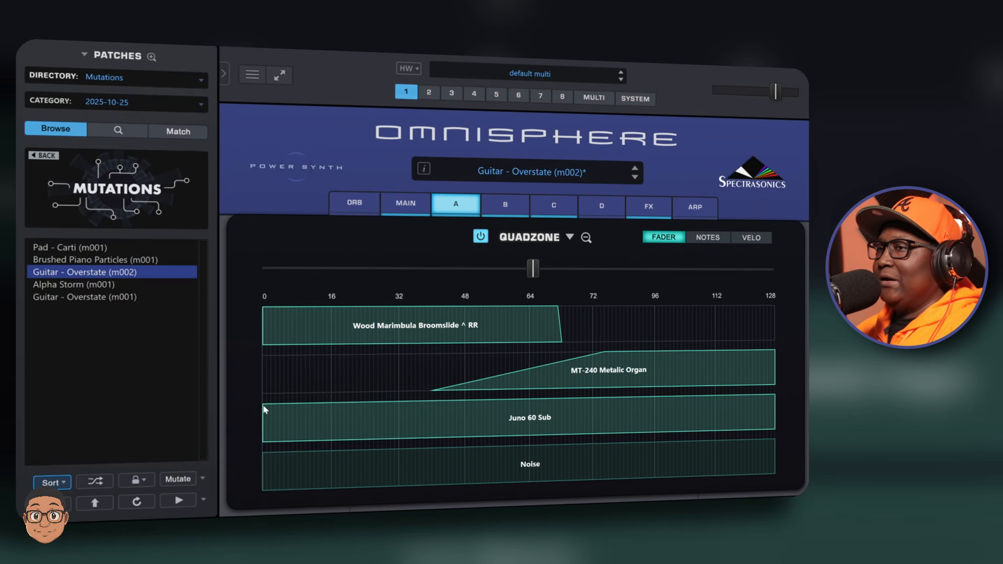
left_click_drag(282, 417, 549, 430)
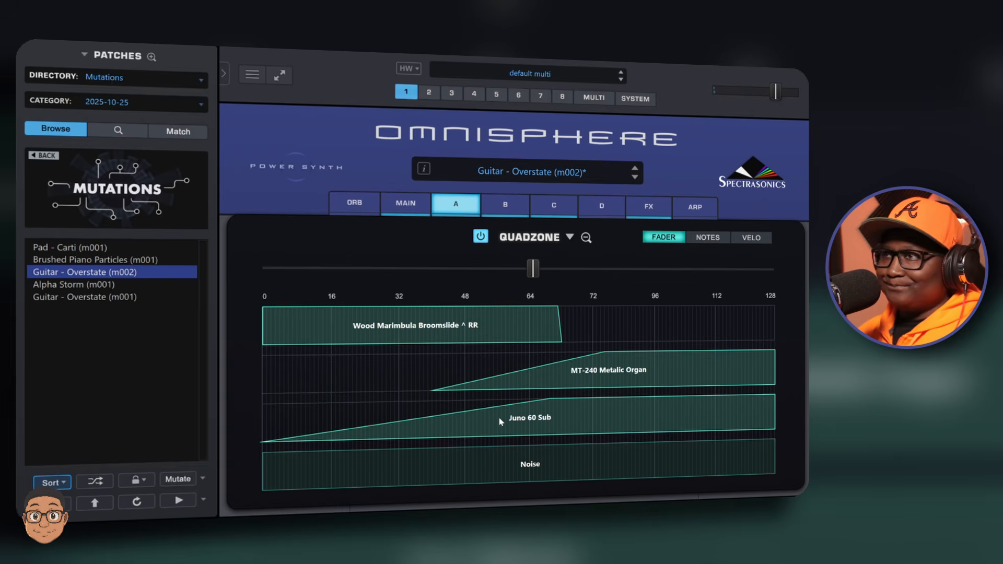
- Sweep the Quadzone fader down to 0 and back up to about 64
left_click_drag(532, 268, 229, 289)
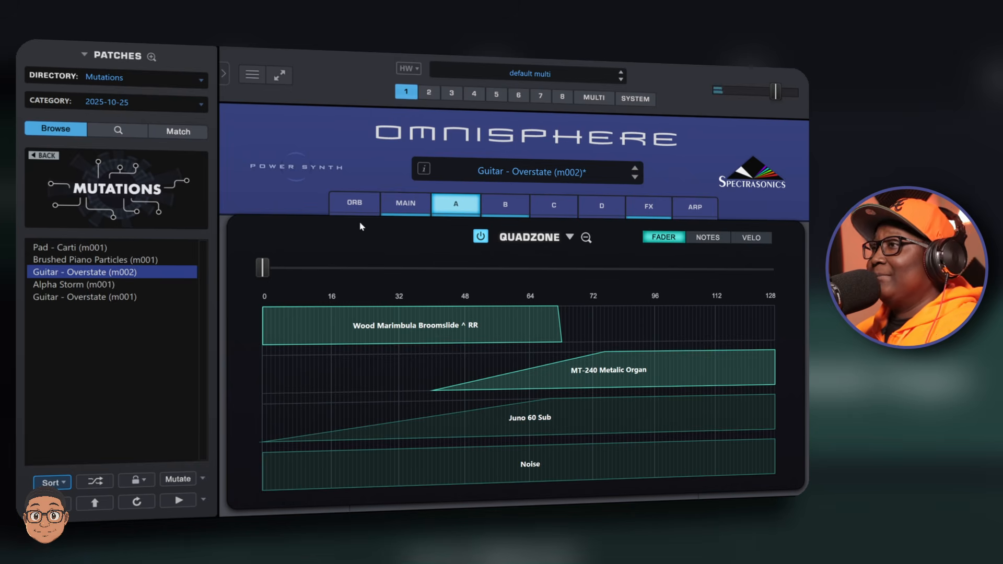
left_click_drag(264, 269, 535, 274)
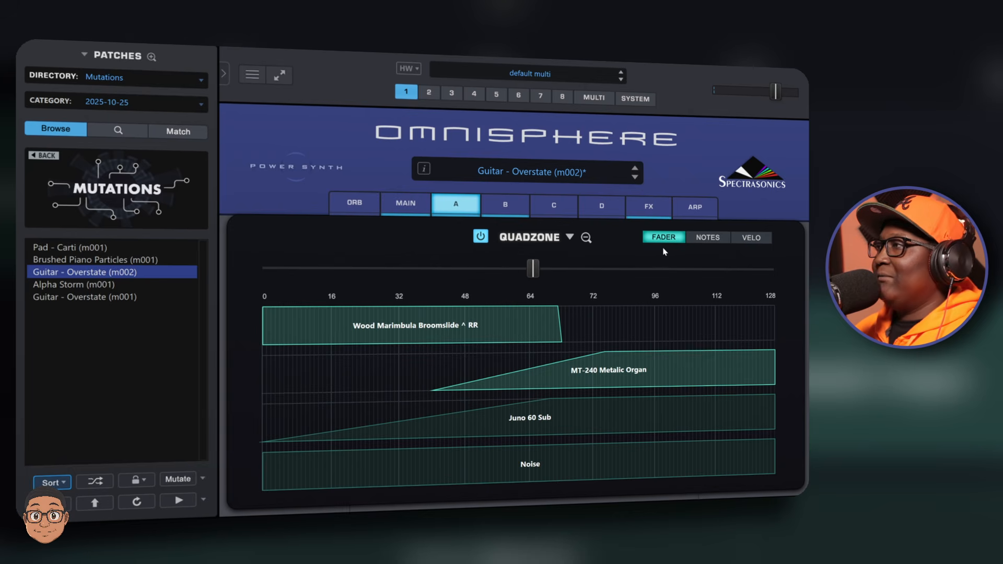
- Switch the Quadzone control source to Notes, try Velo, and return to Notes
left_click(716, 241)
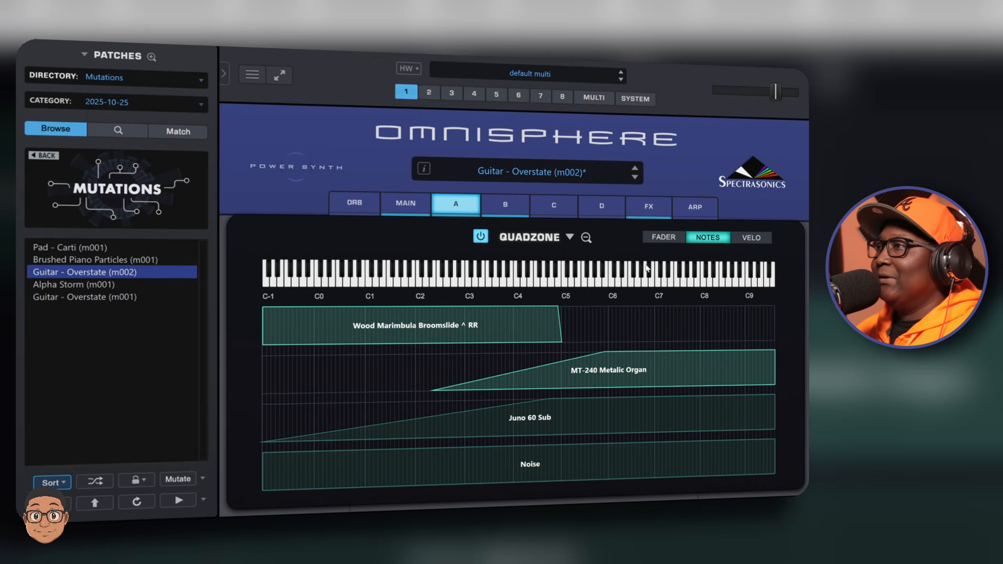
left_click(752, 240)
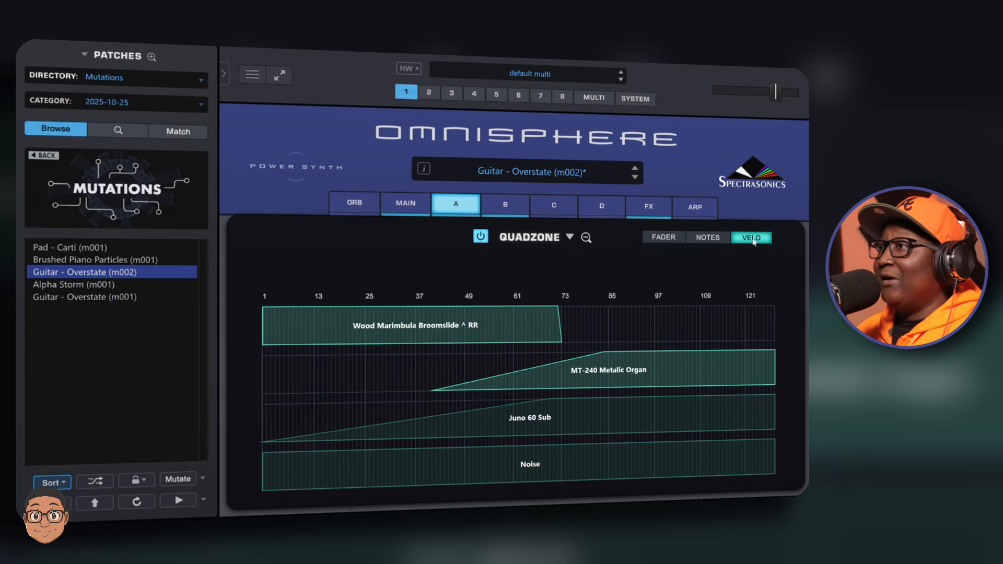
left_click(717, 241)
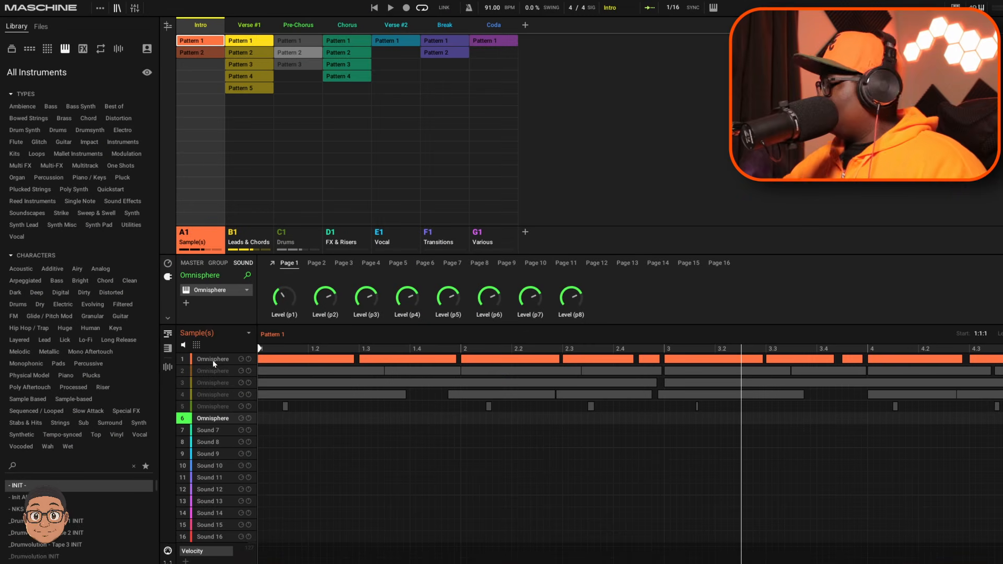
- Switch to Maschine, select the first Omnisphere sound and play back the pattern
key("space")
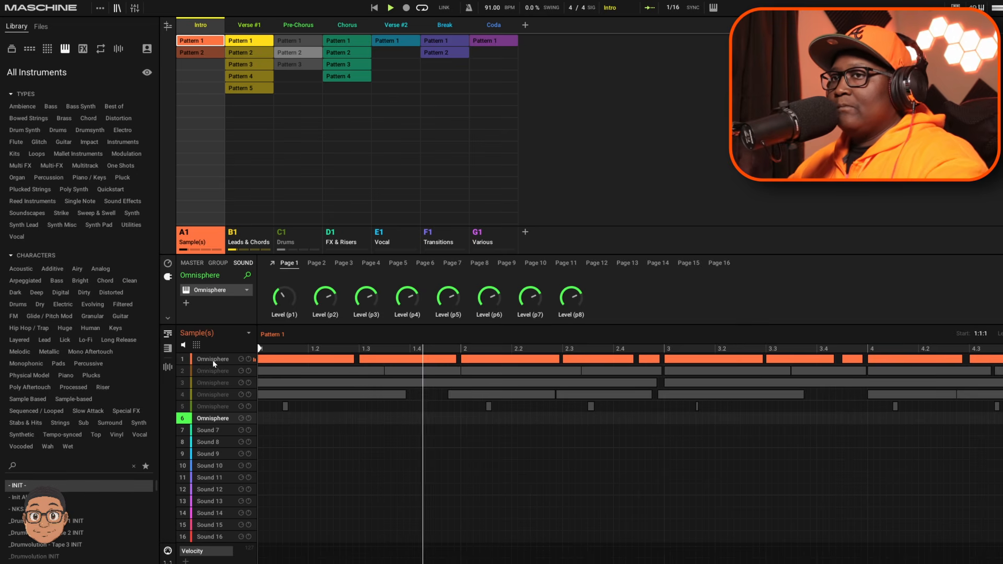
left_click(213, 360)
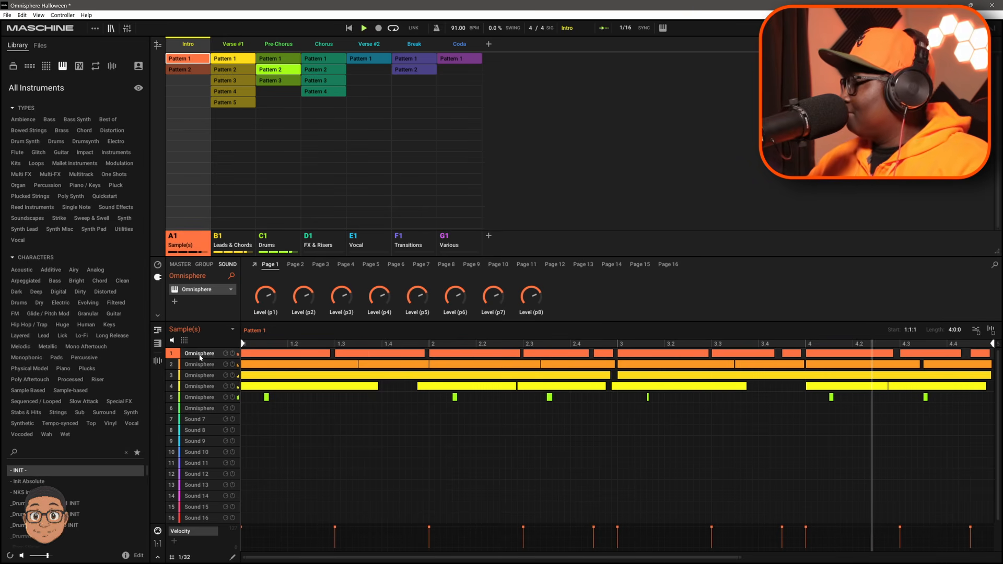
key("space")
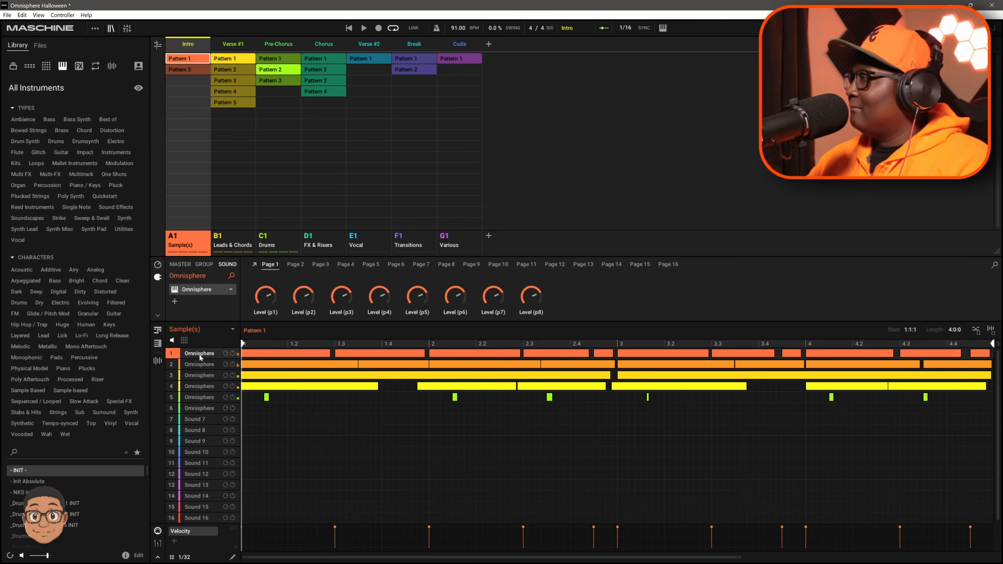